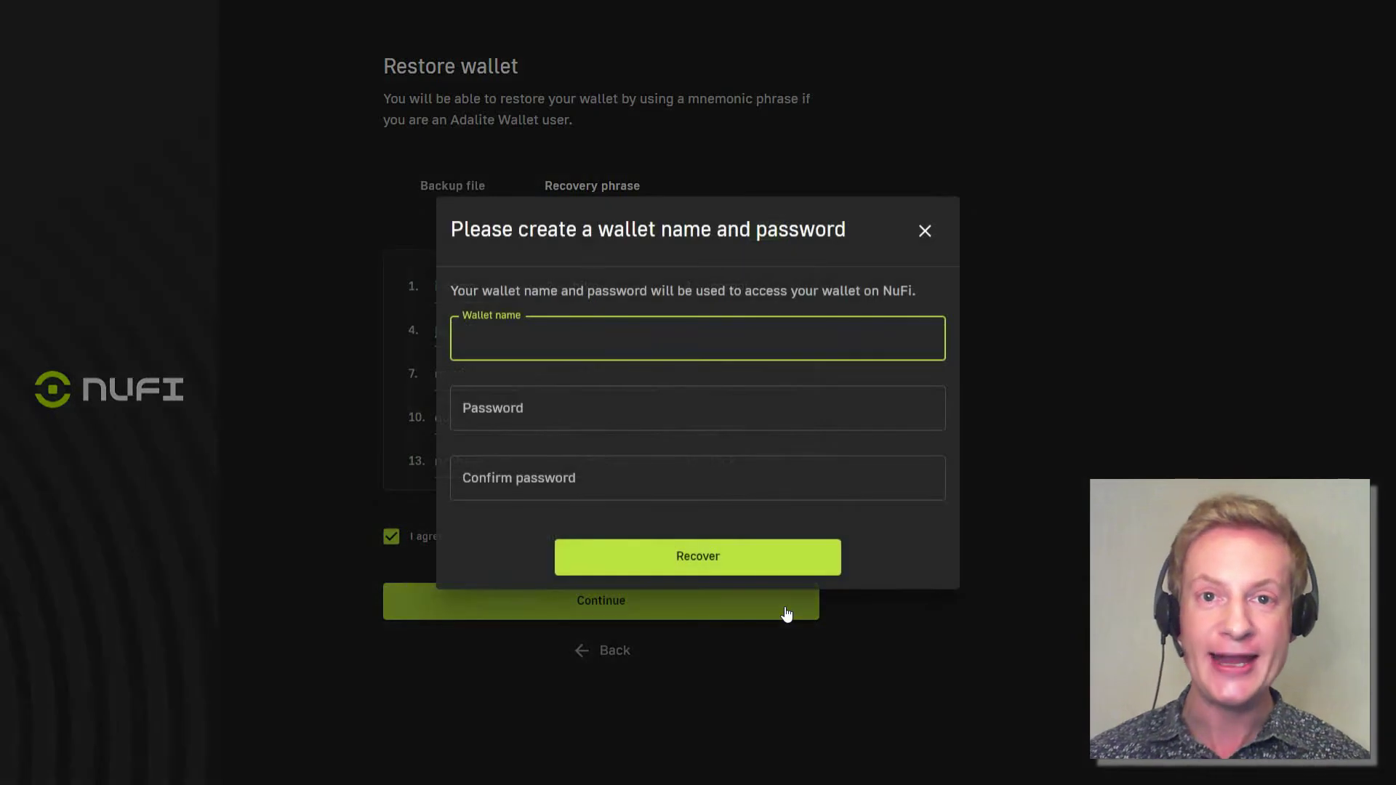
# Name the restored wallet adalite_mnemonic, fill in and confirm the wallet password, and recover the wallet.
pyautogui.write('adaliu')
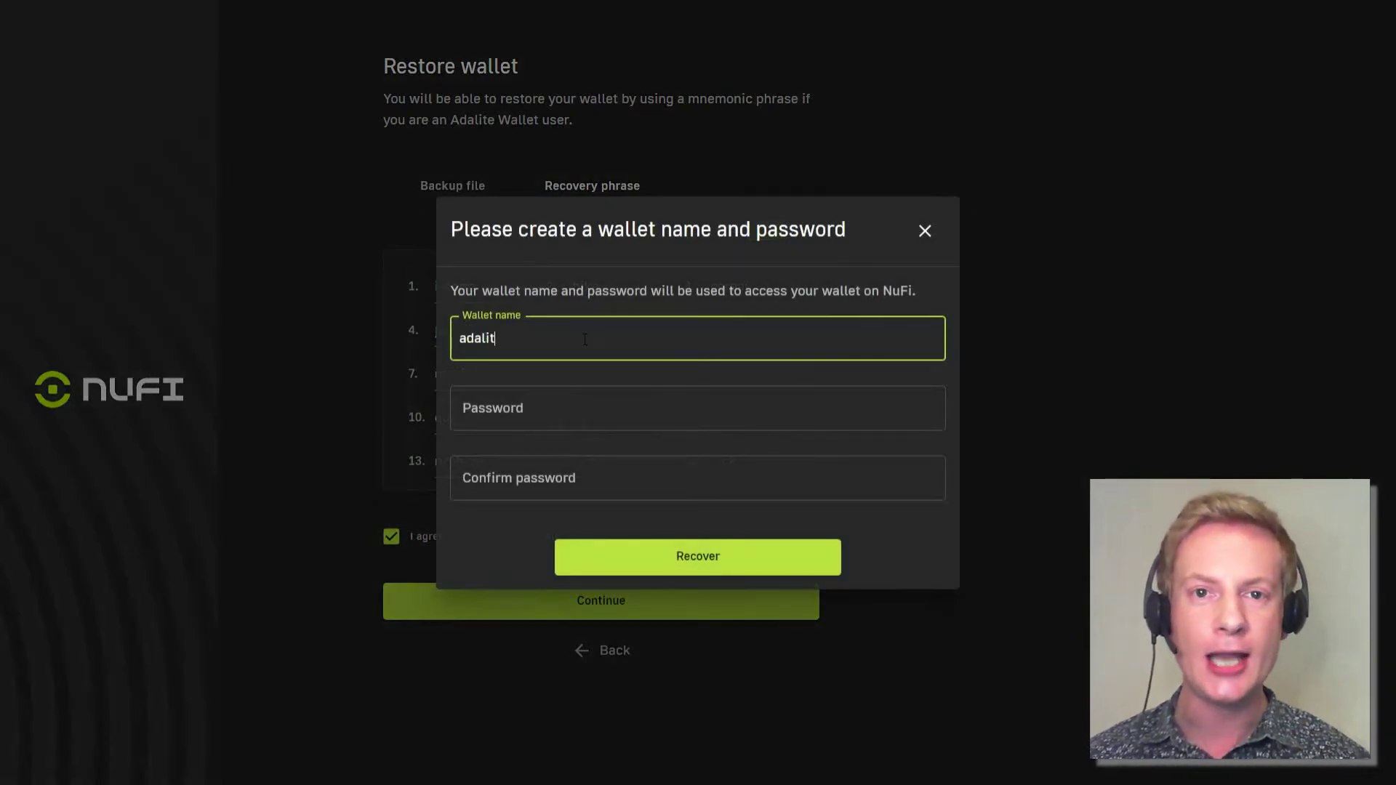
pyautogui.write('mnemonic')
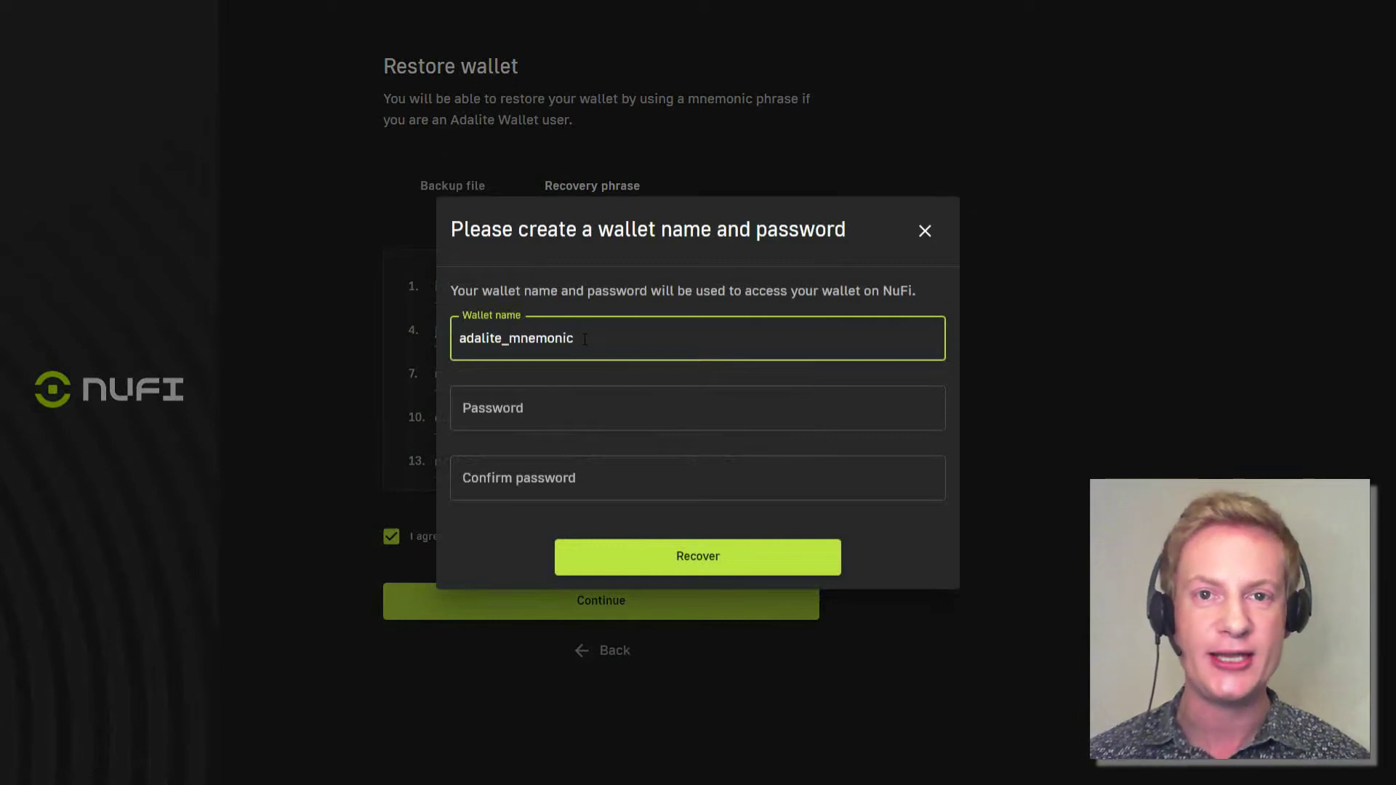
pyautogui.press('Tab')
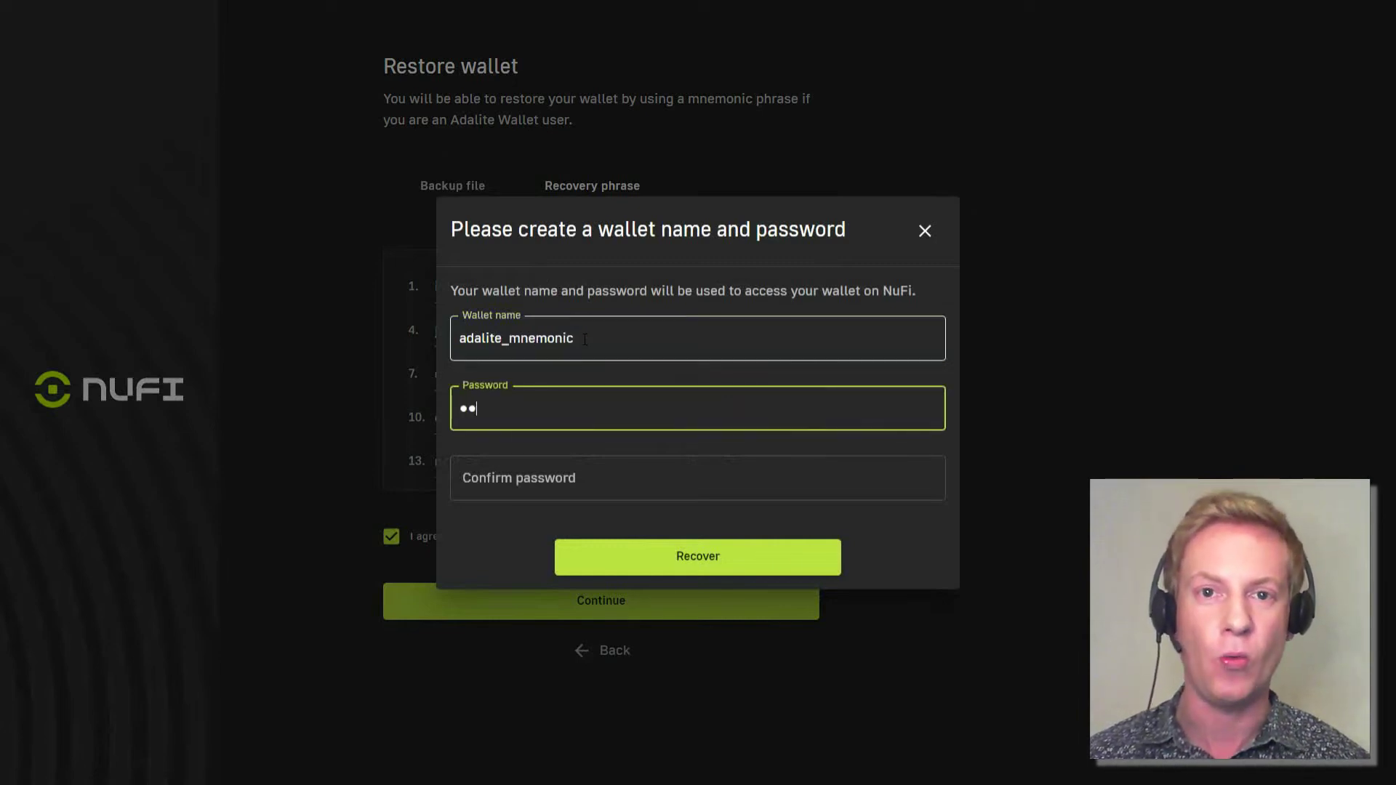
pyautogui.write('•••••')
pyautogui.press('Tab')
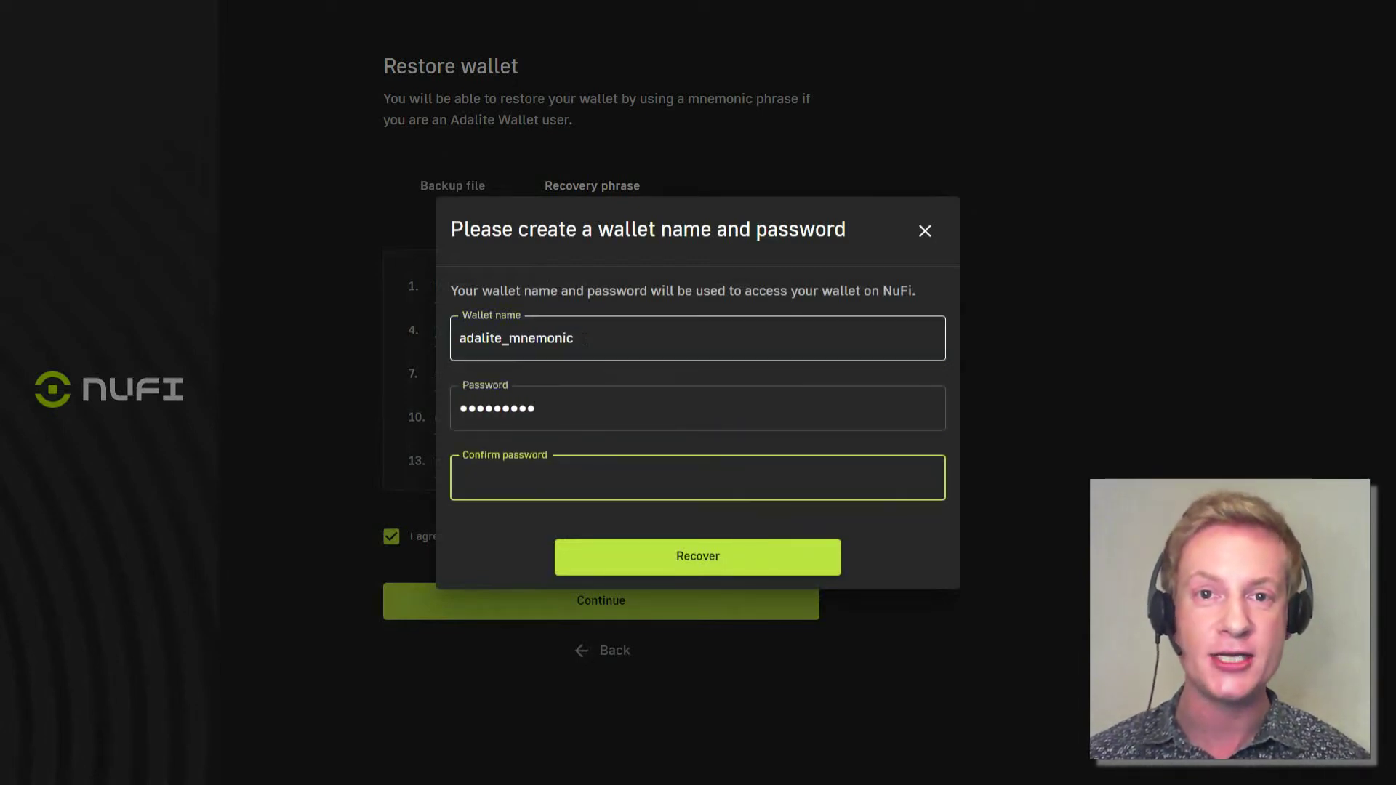
pyautogui.write('•••••••')
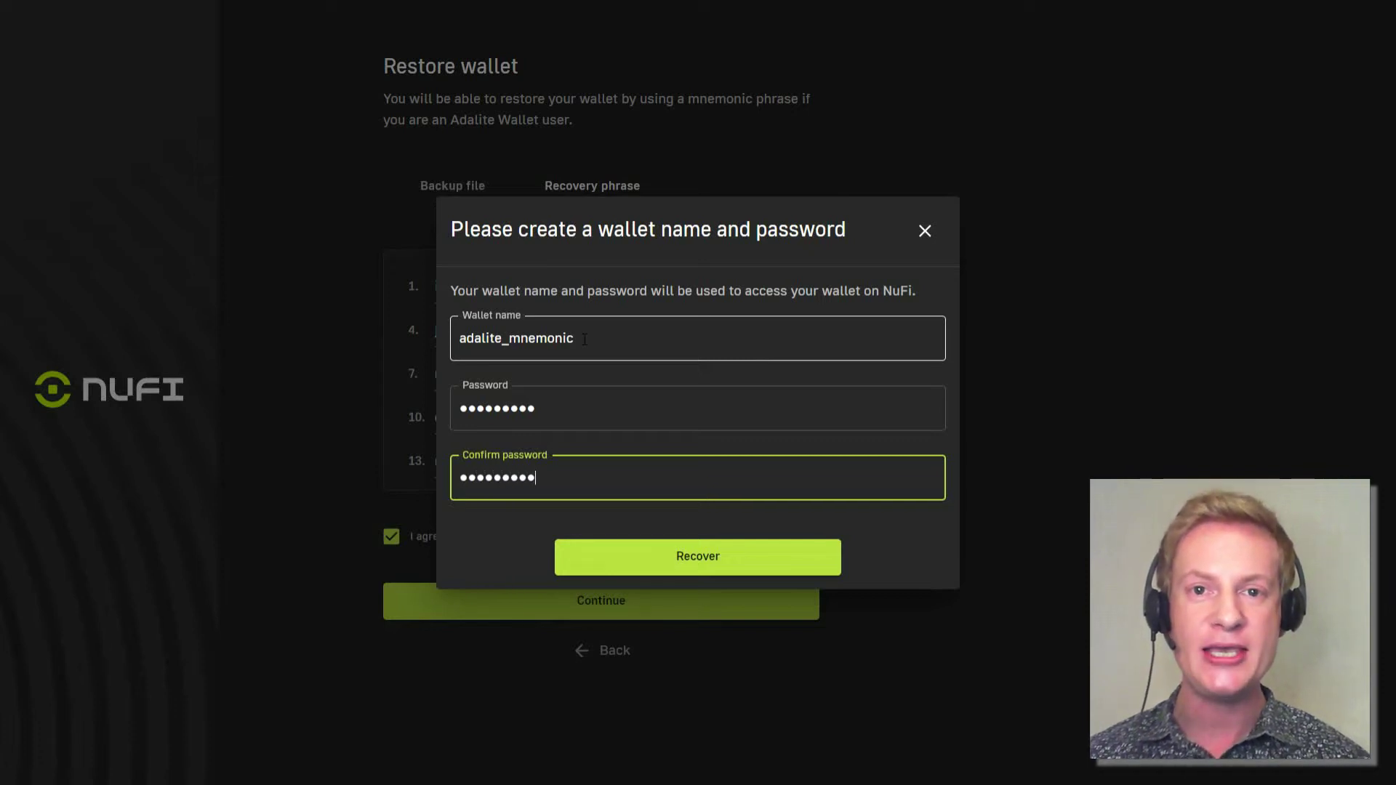
pyautogui.click(780, 569)
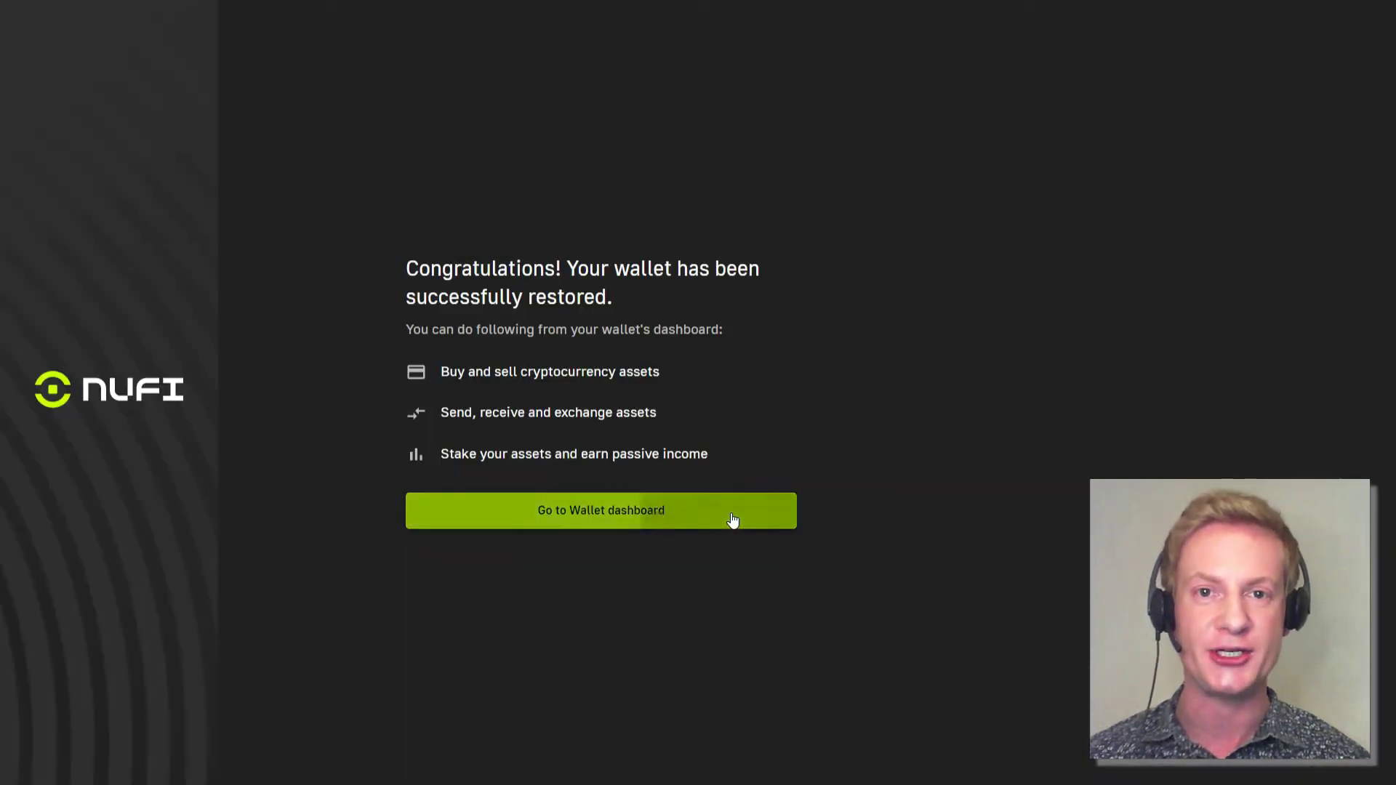
# Open the restored wallet's account overview and examine the assets held in the ADA_2 and ADA_1 accounts.
pyautogui.click(731, 516)
pyautogui.click(322, 150)
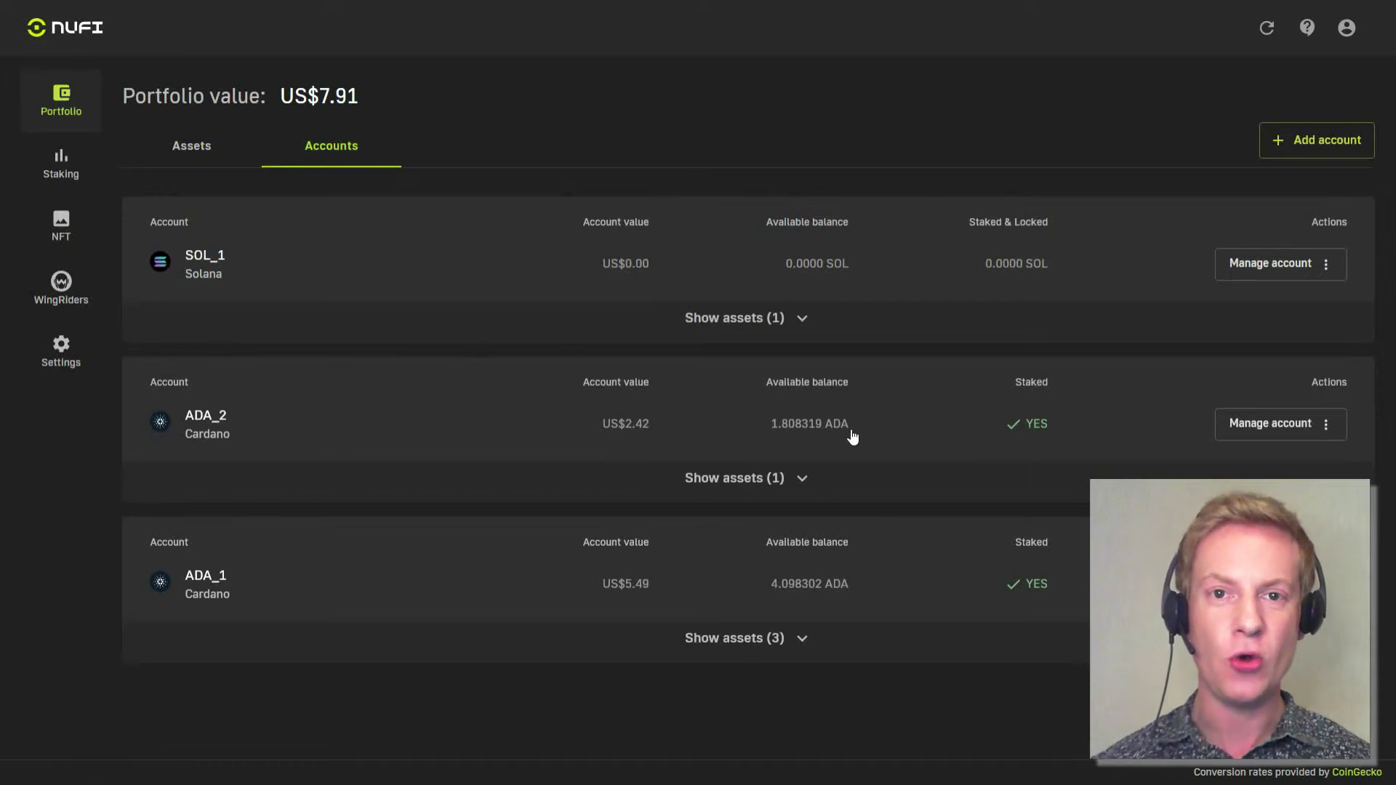
pyautogui.click(718, 479)
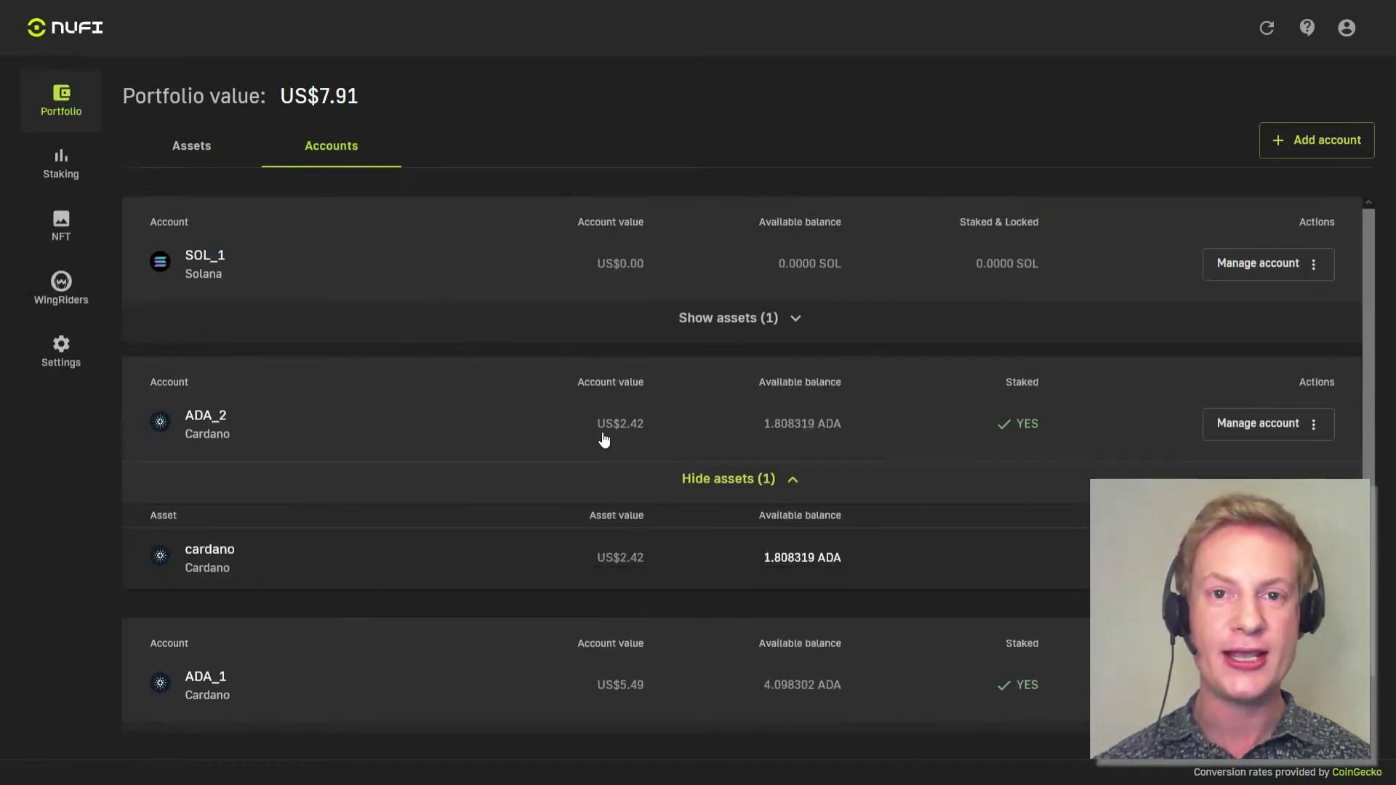
pyautogui.scroll(-1, 565, 410)
pyautogui.click(770, 695)
pyautogui.scroll(-3, 687, 579)
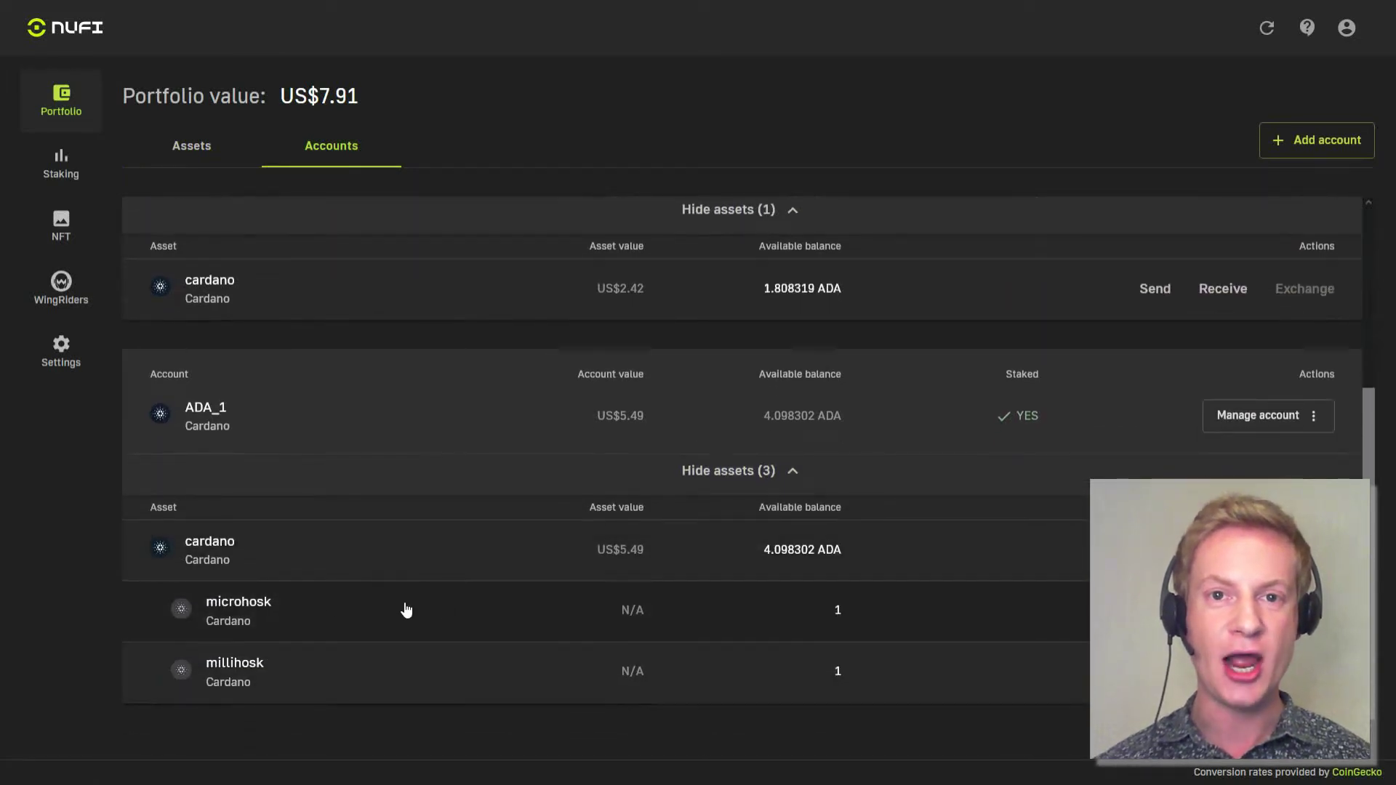
# View the restored wallet's NFT gallery and its Cardano staking details.
pyautogui.click(61, 241)
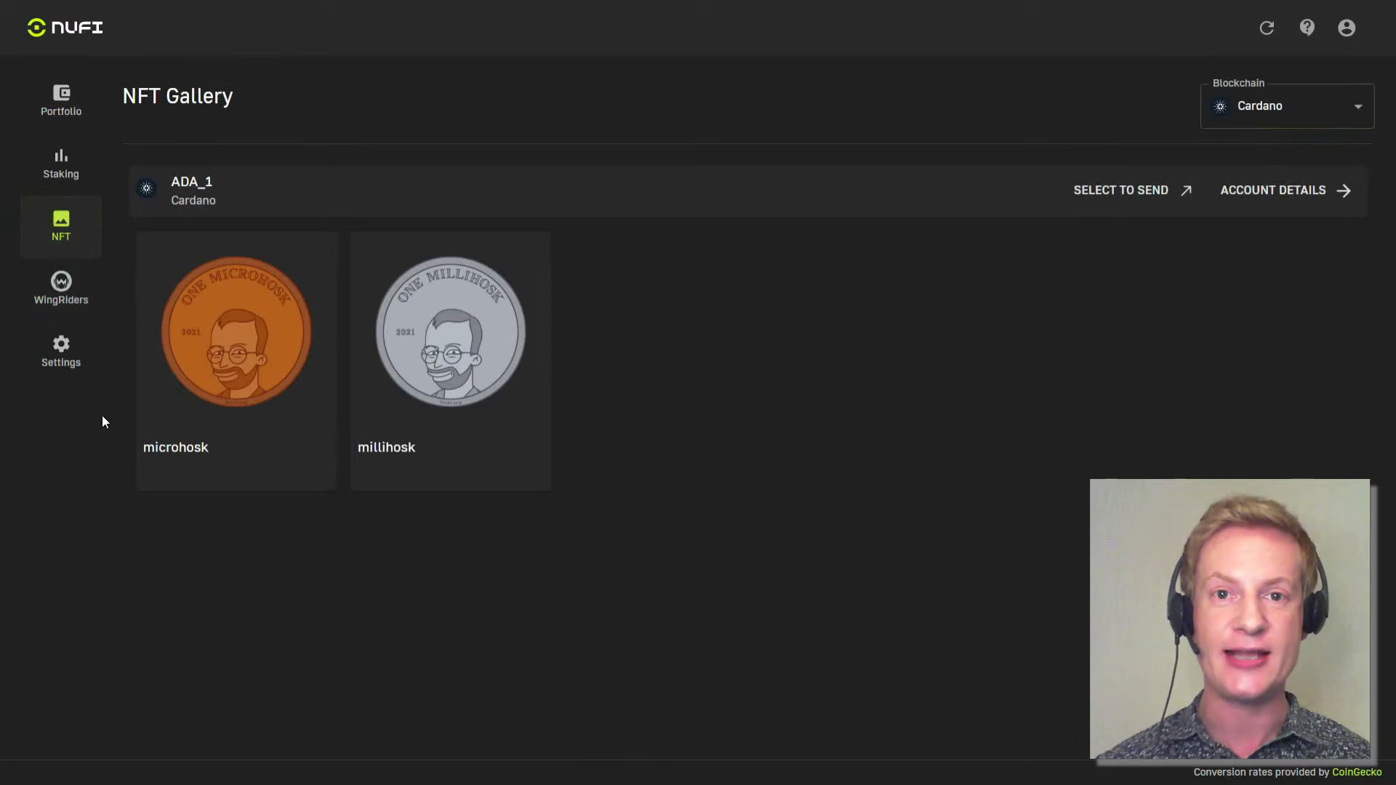
pyautogui.click(78, 188)
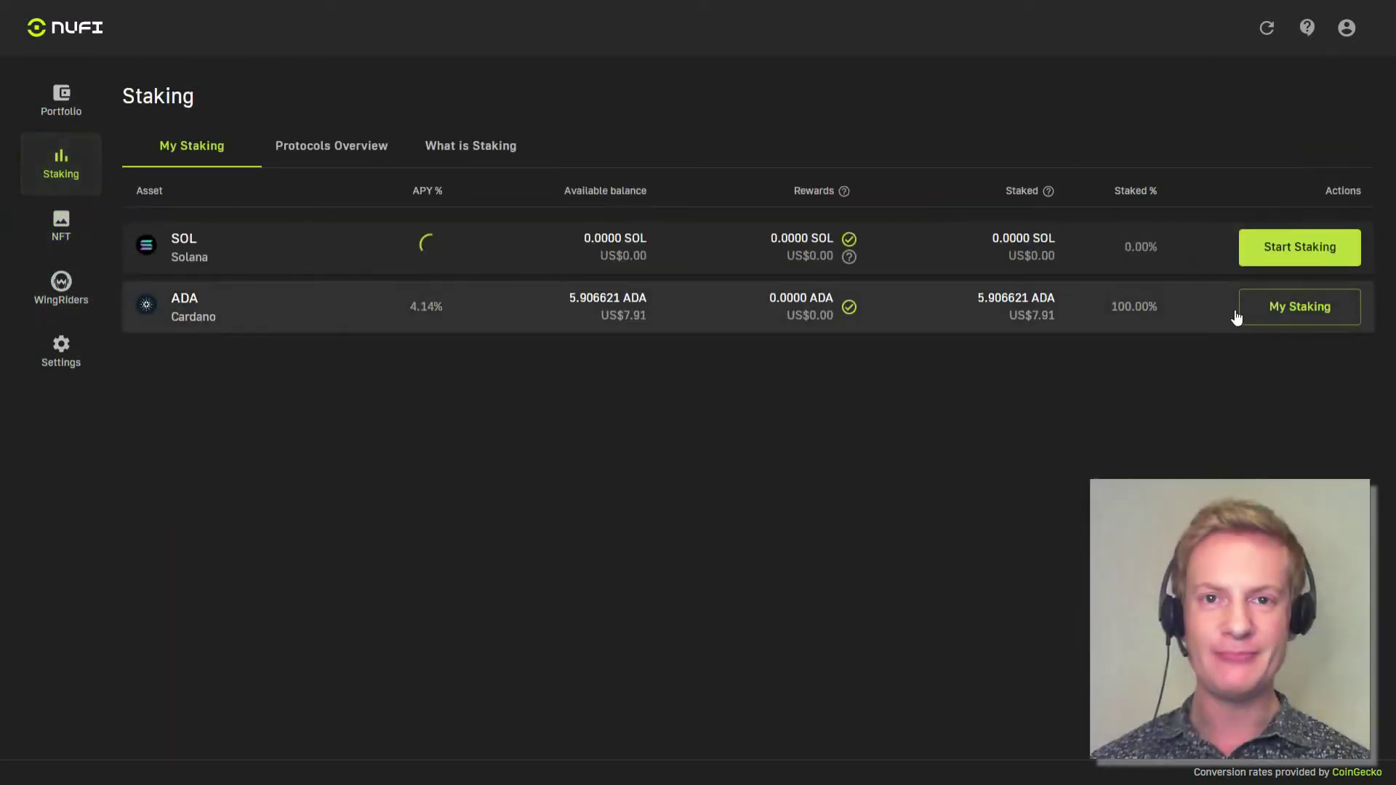
pyautogui.click(1295, 318)
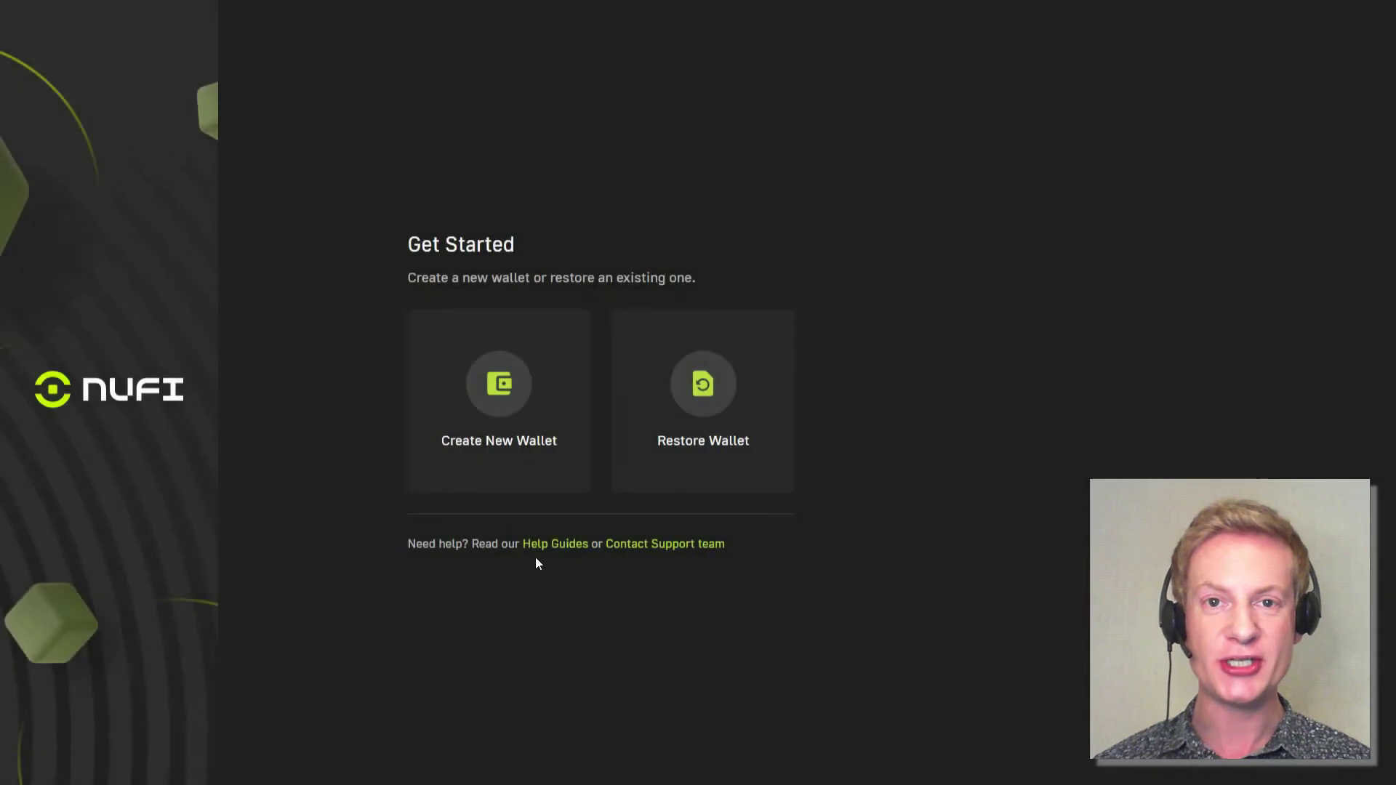
# Begin creating a new wallet with a hardware wallet, agreeing to the terms and acknowledging the pairing information.
pyautogui.click(427, 490)
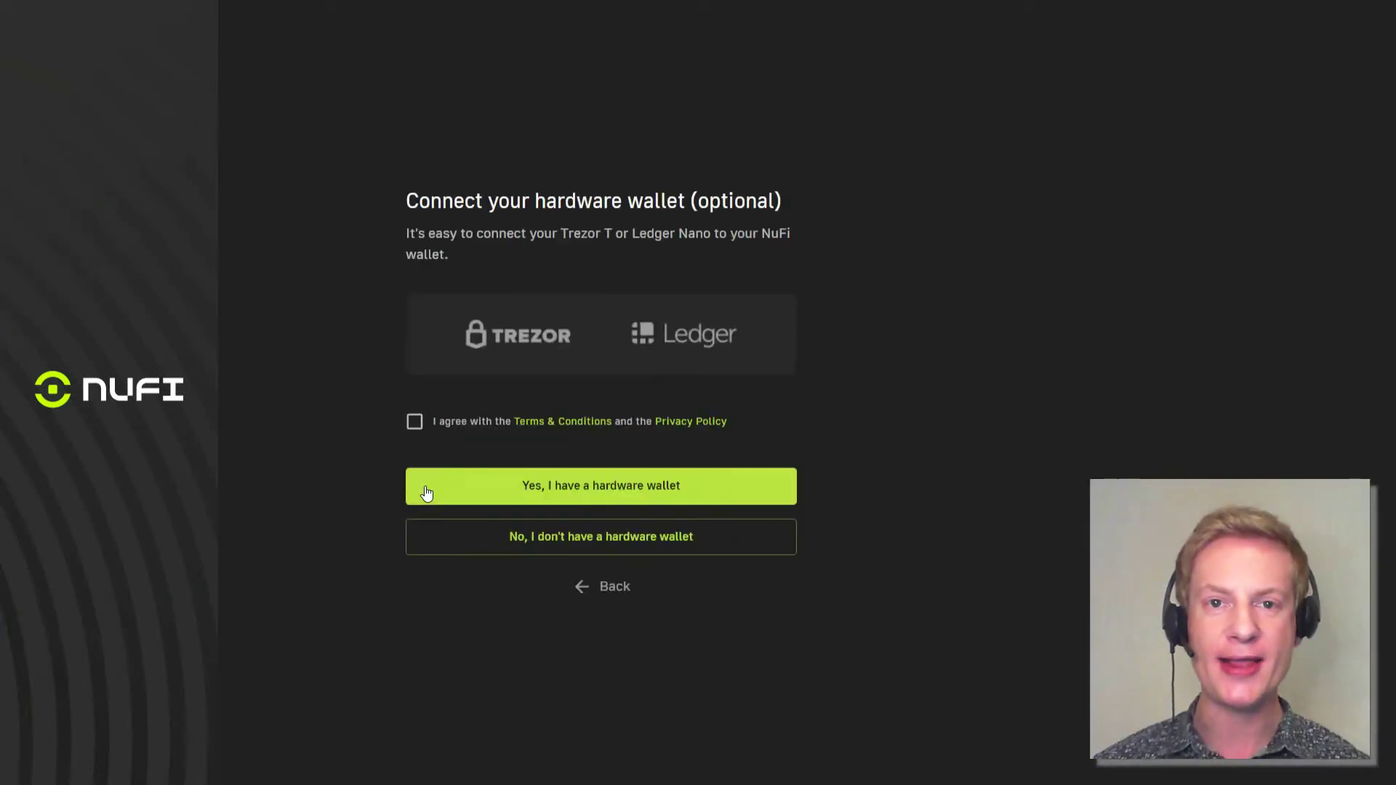
pyautogui.click(415, 423)
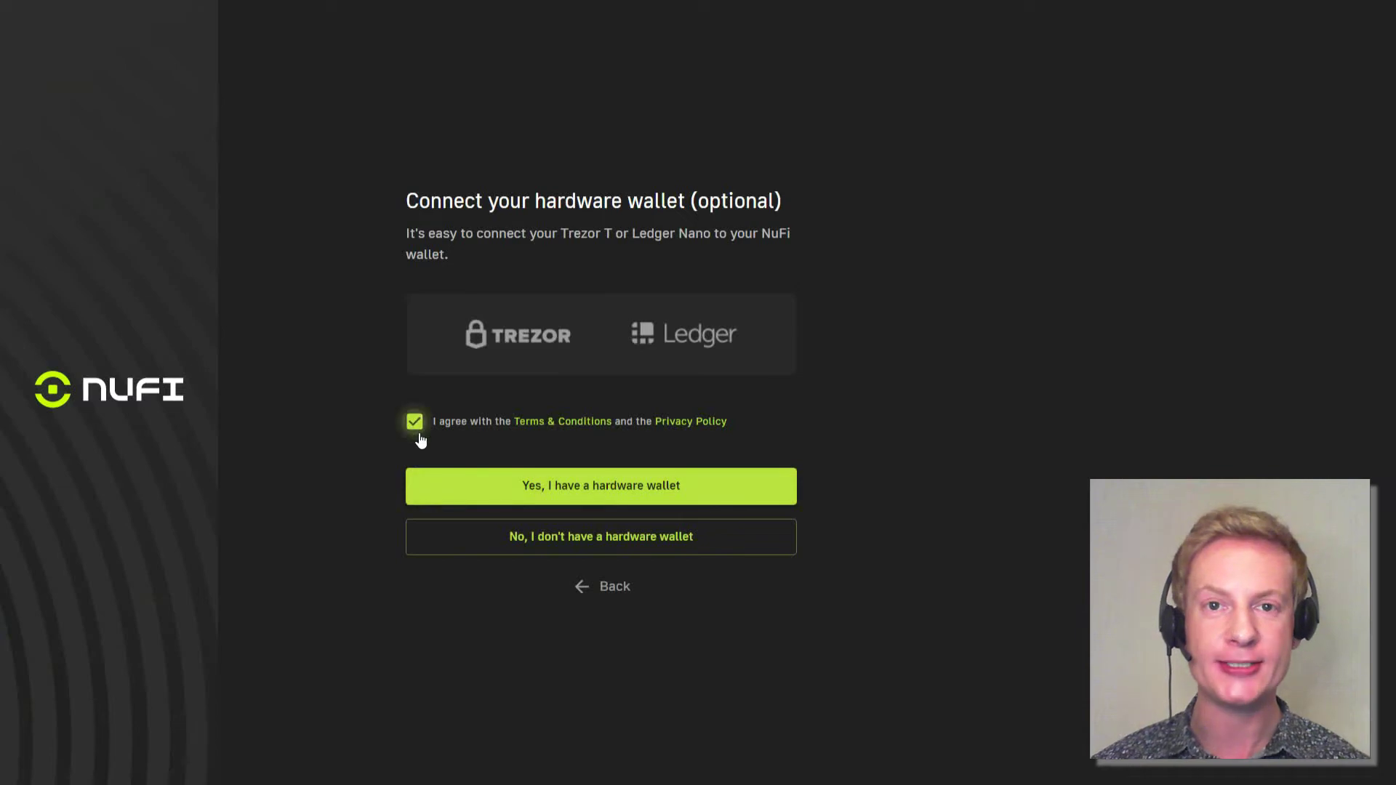
pyautogui.click(603, 499)
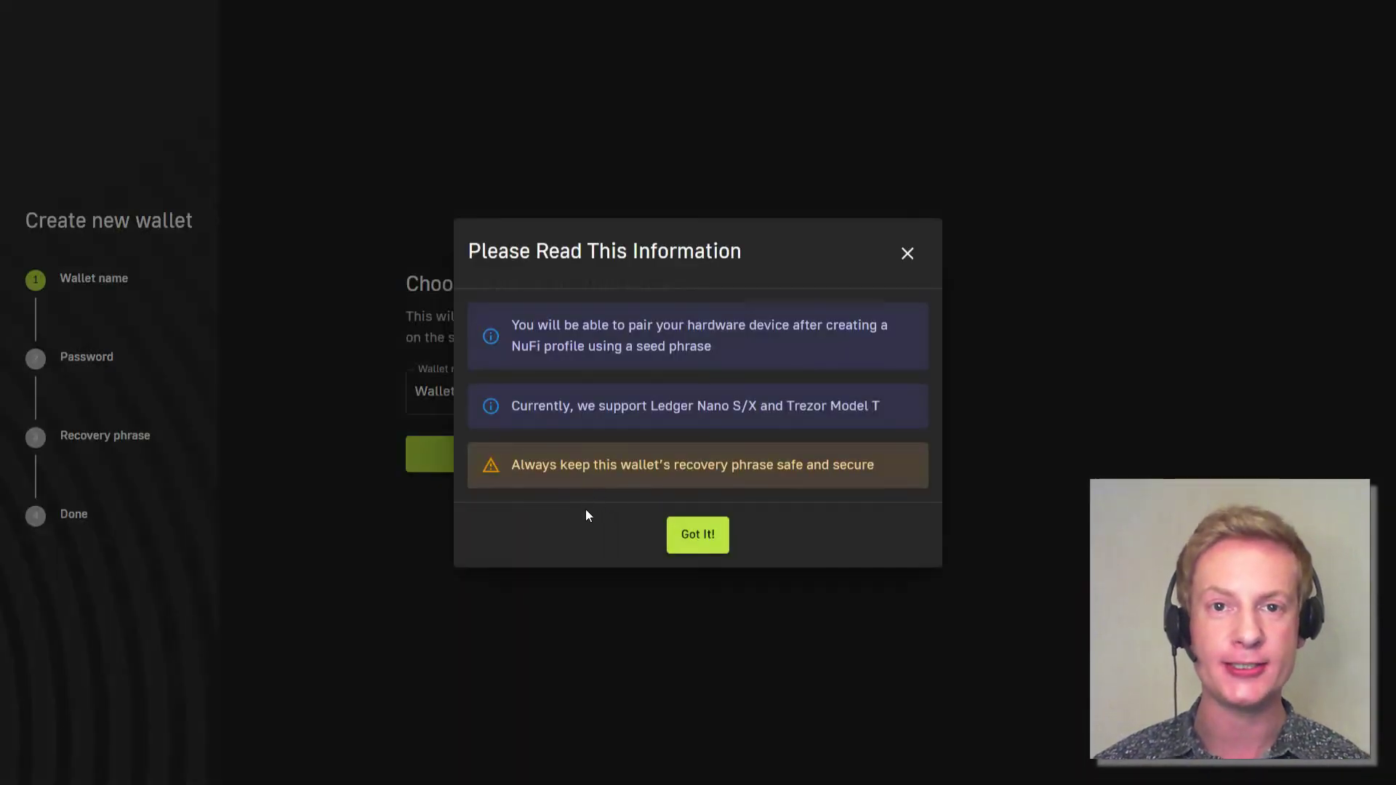
pyautogui.click(697, 538)
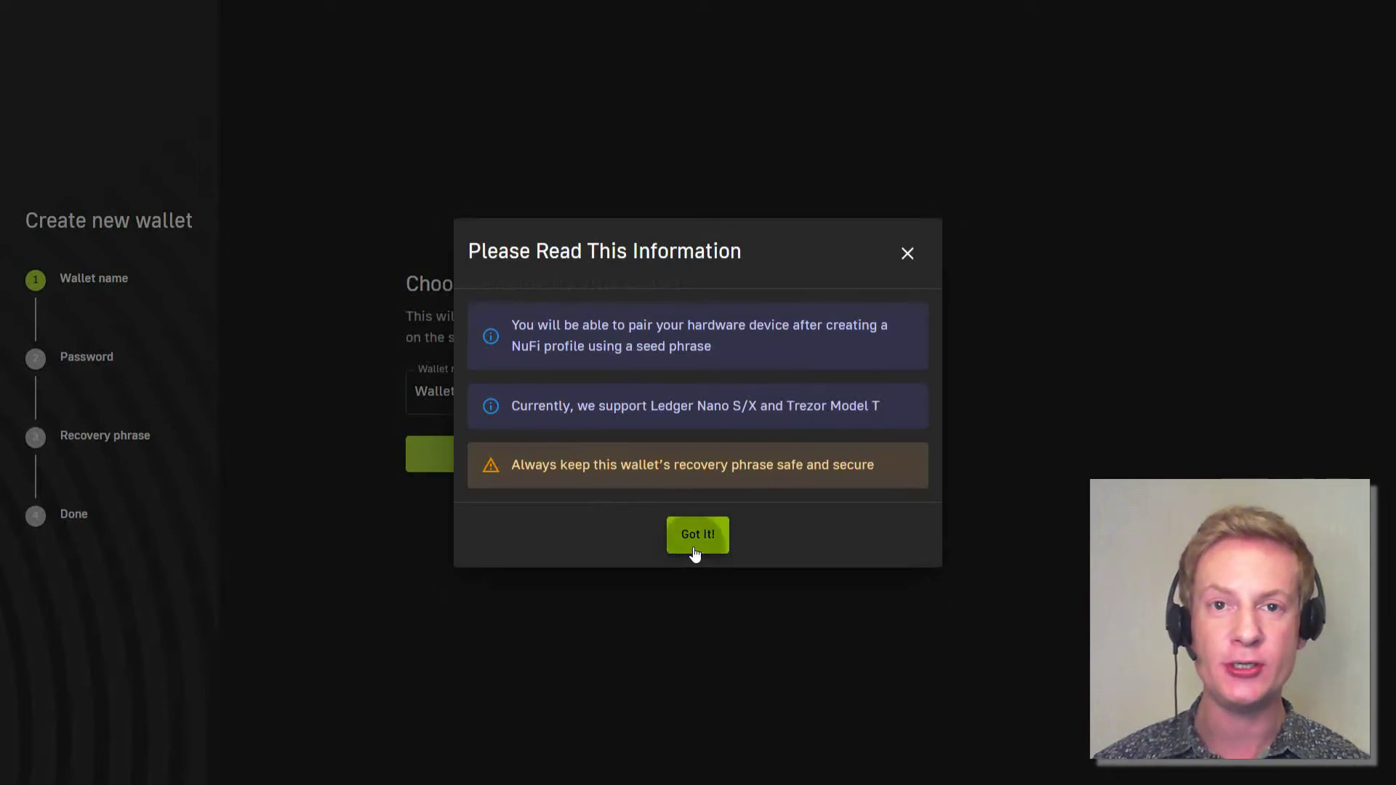
# Replace the suggested wallet name with ledger and continue to the password setup.
pyautogui.press('BackSpace')
pyautogui.press('BackSpace')
pyautogui.press('BackSpace')
pyautogui.press('BackSpace')
pyautogui.press('BackSpace')
pyautogui.press('BackSpace')
pyautogui.press('BackSpace')
pyautogui.press('BackSpace')
pyautogui.write('ledger')
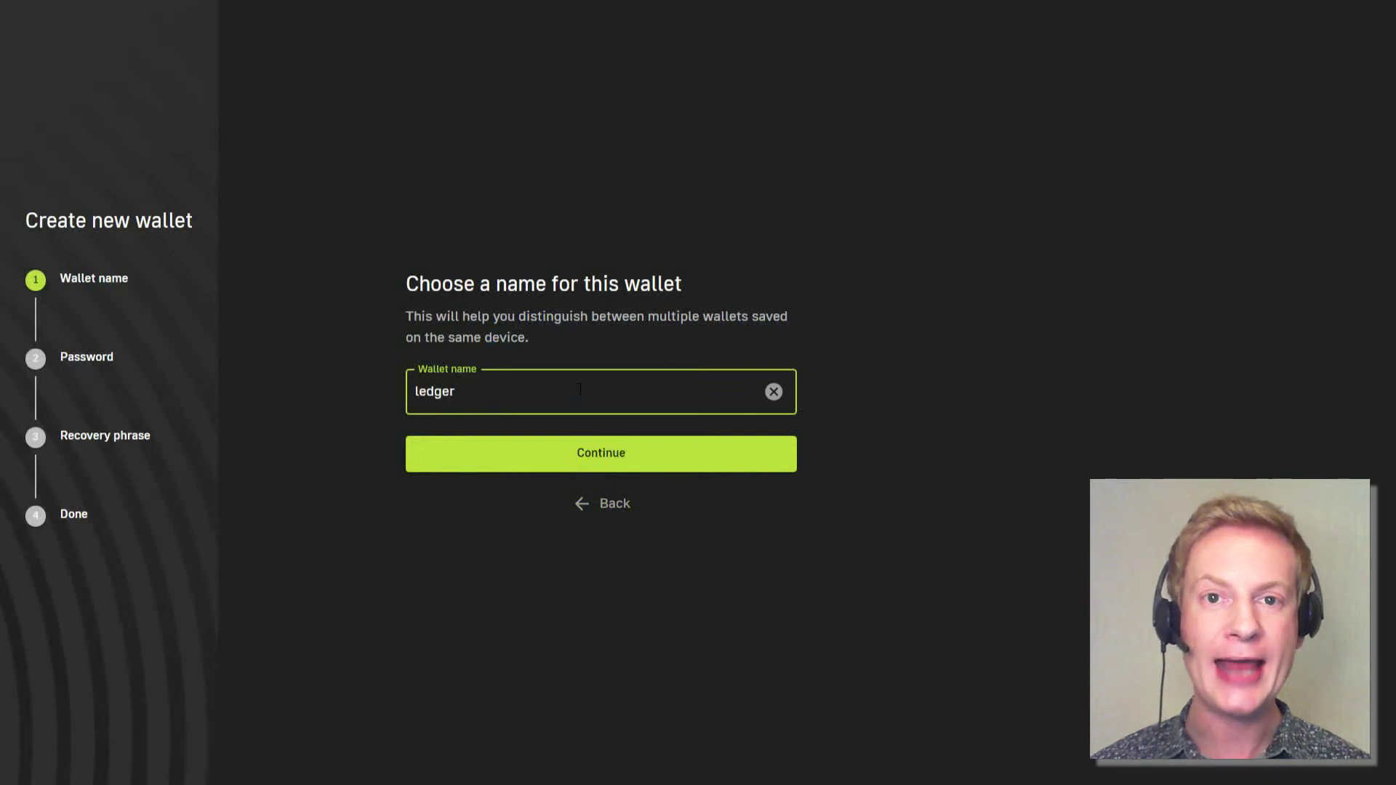
pyautogui.click(664, 468)
# Fill in and confirm the new wallet's password and continue to the recovery phrase.
pyautogui.write('•••••••')
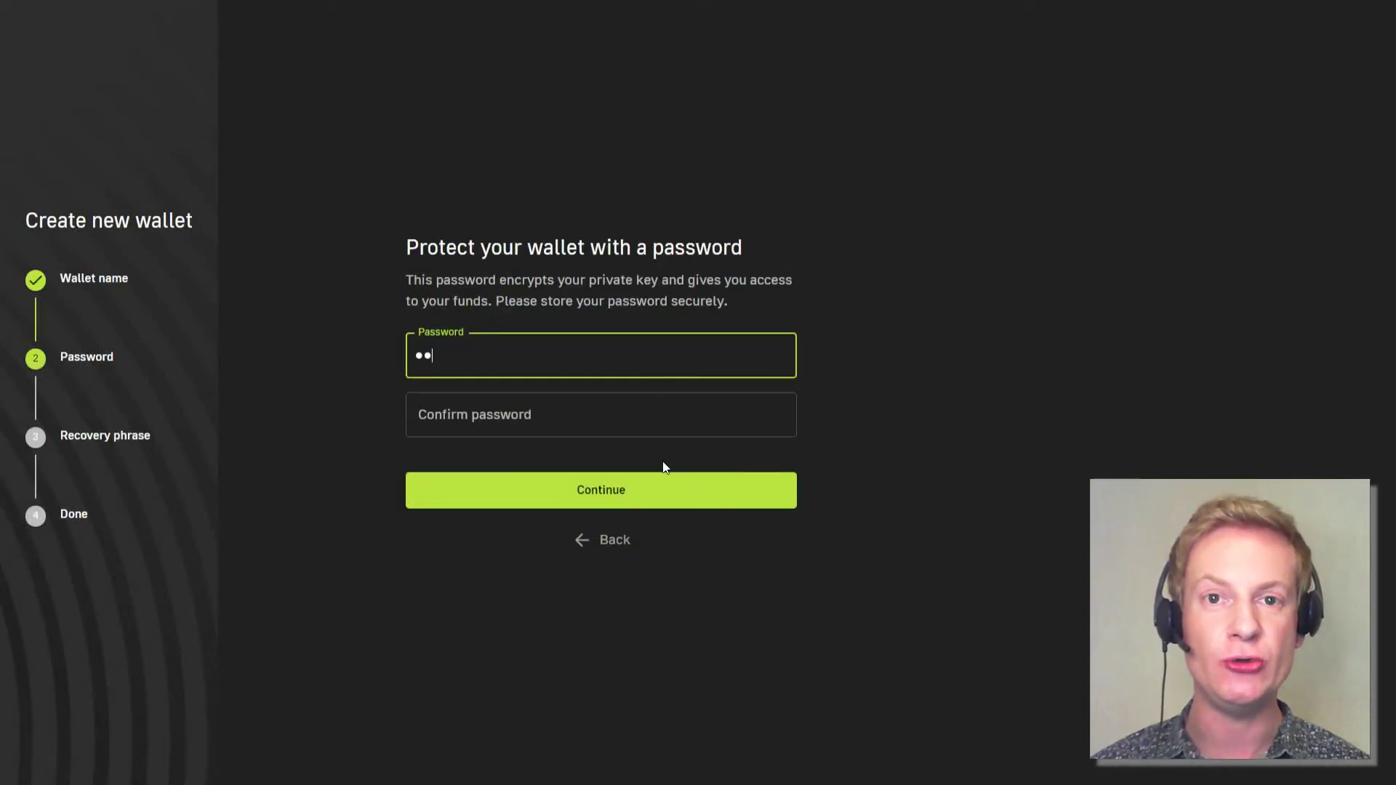
pyautogui.press('Tab')
pyautogui.write('•••••••••')
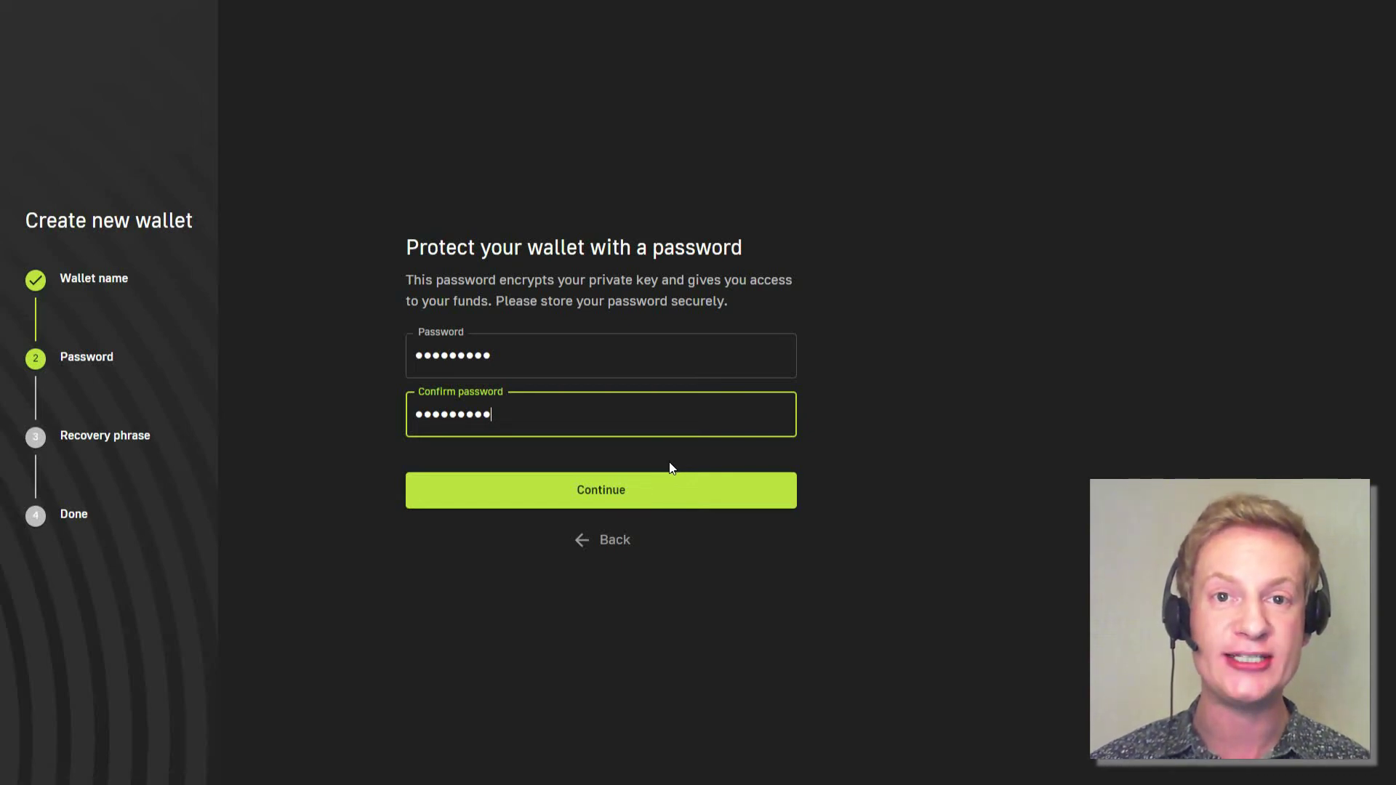
pyautogui.click(687, 491)
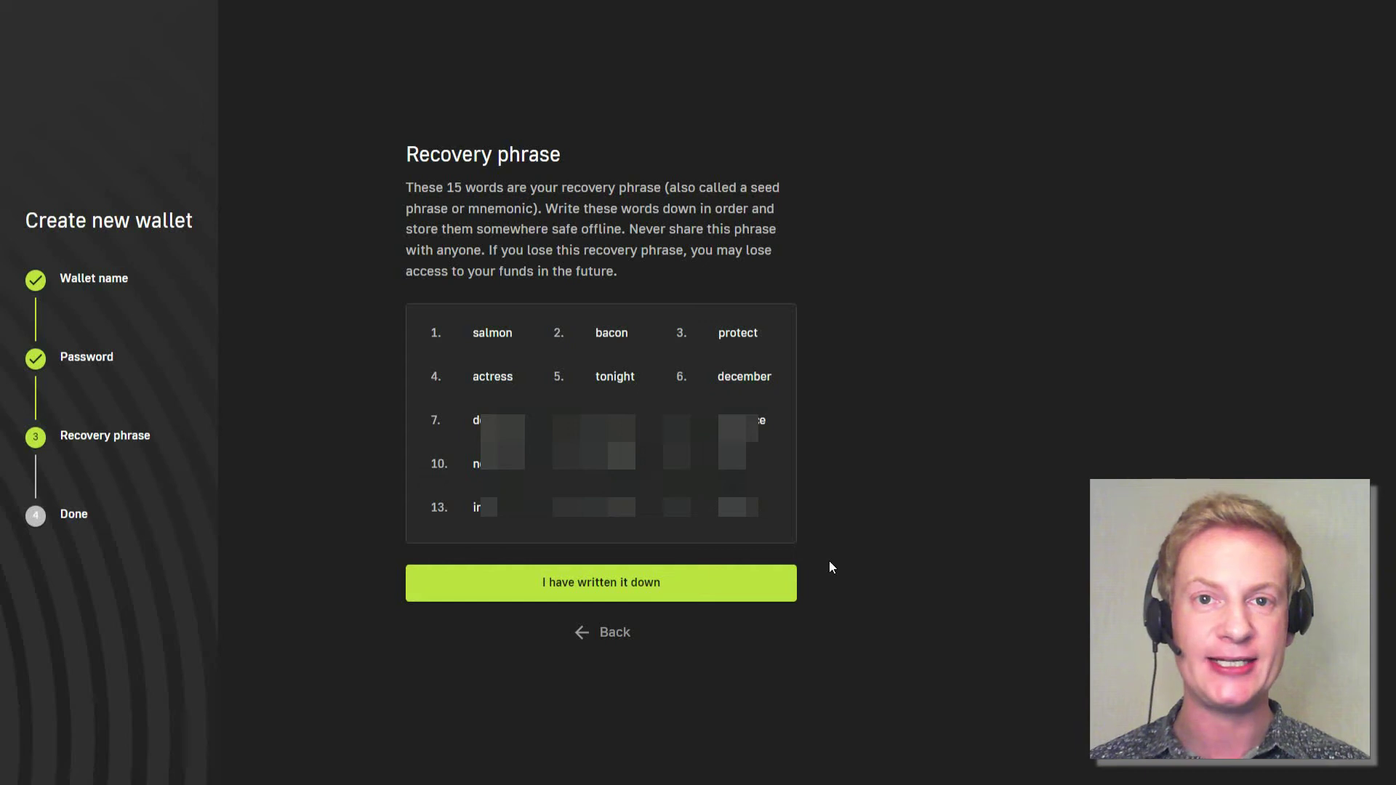
# Confirm the recovery phrase by filling in its missing words, and open the new wallet's dashboard.
pyautogui.click(778, 582)
pyautogui.click(635, 520)
pyautogui.click(555, 521)
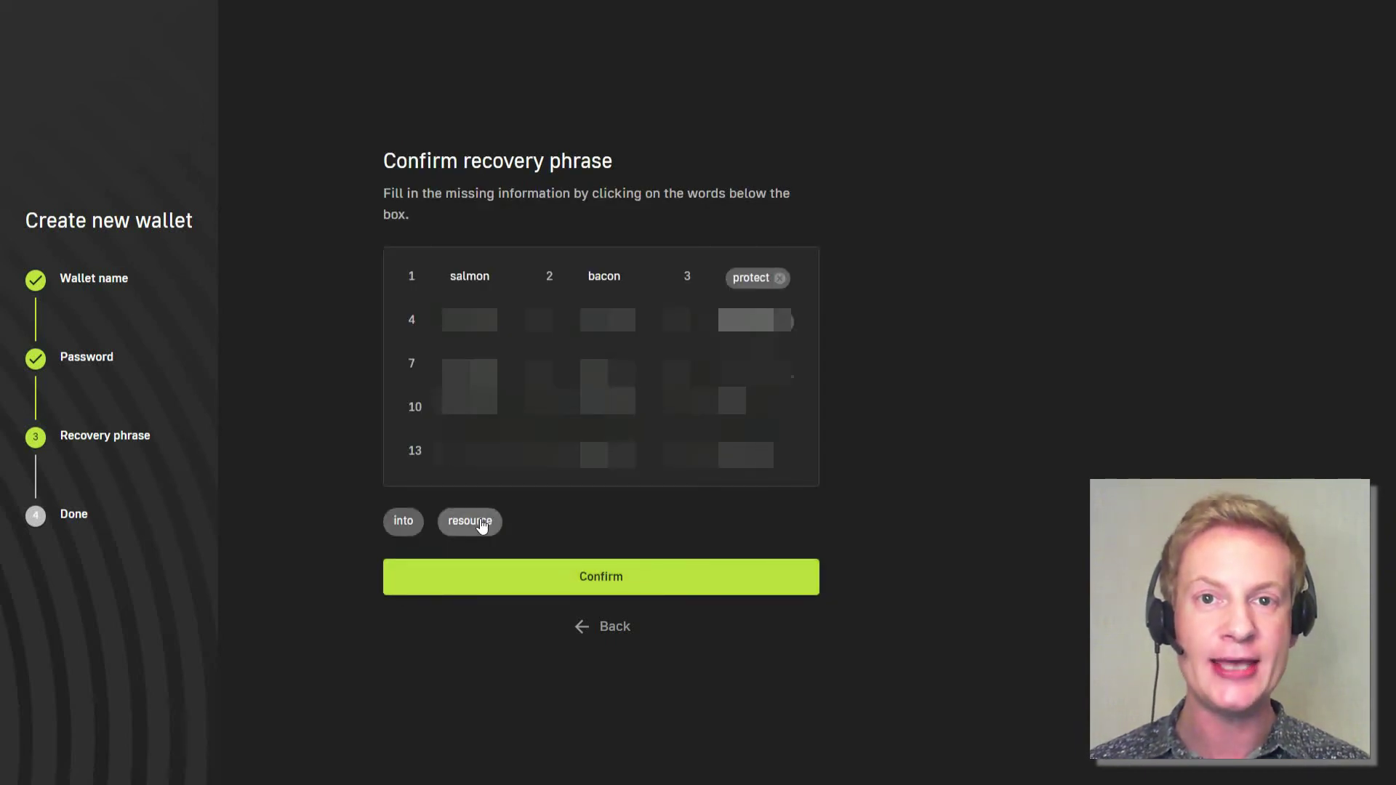
pyautogui.click(473, 520)
pyautogui.click(403, 521)
pyautogui.click(704, 589)
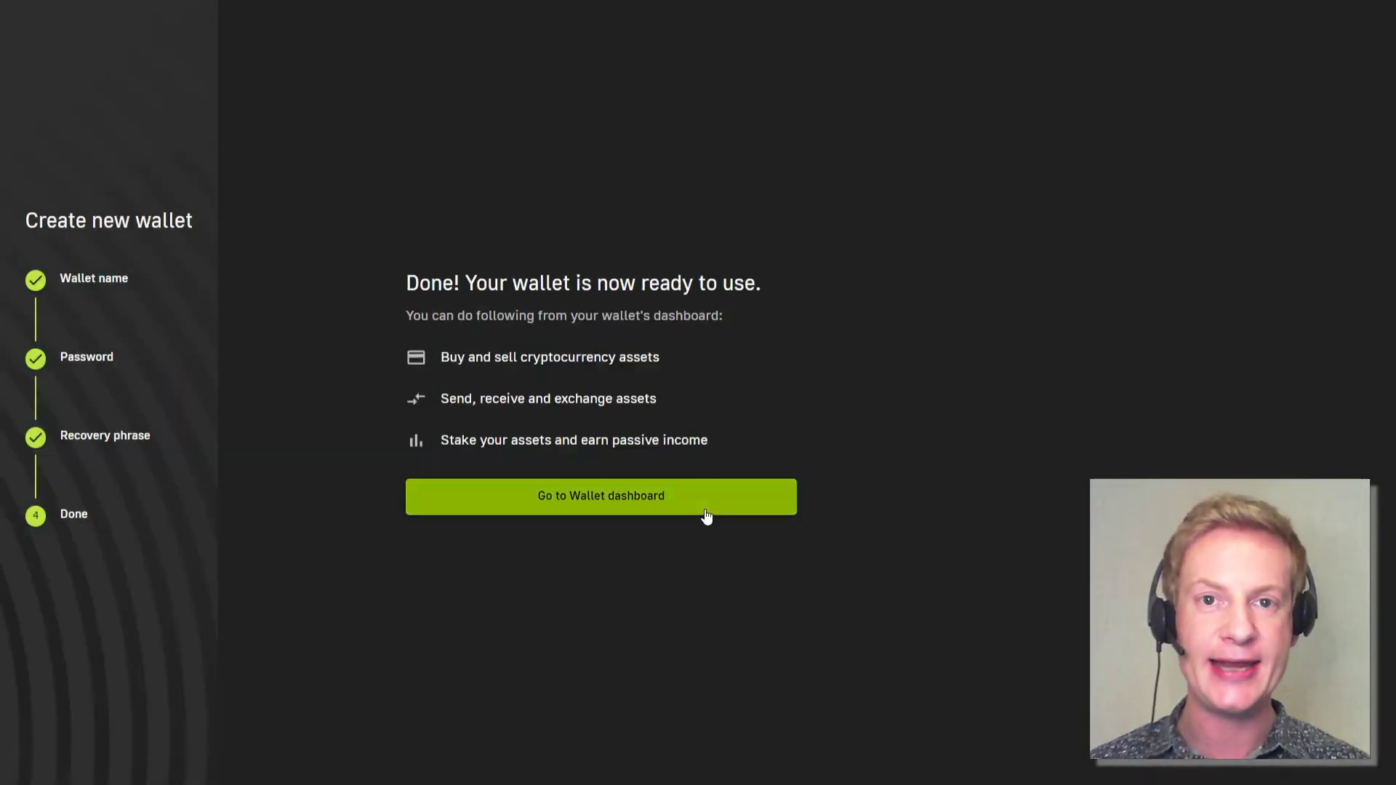
pyautogui.click(705, 500)
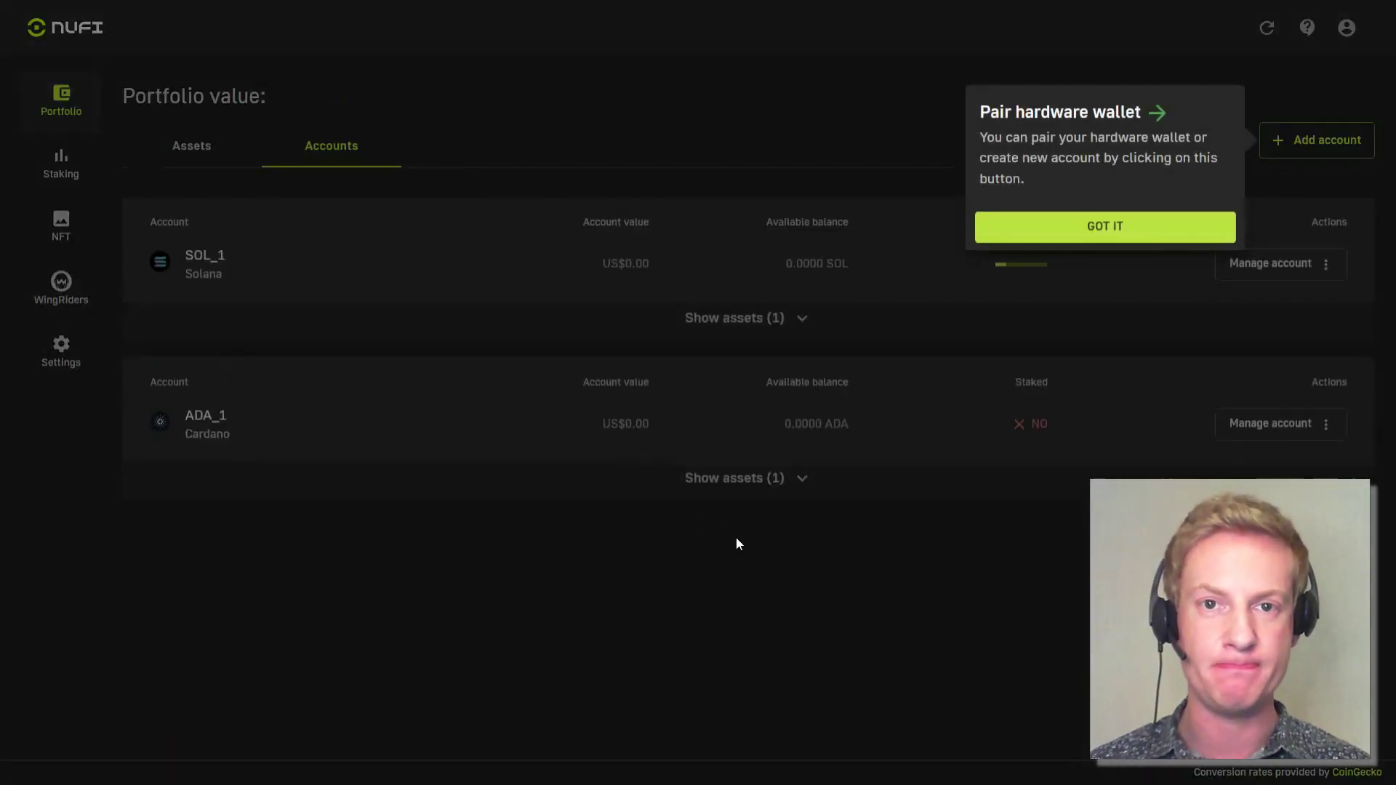
# Start pairing a Ledger Nano S/X hardware wallet on the Cardano blockchain and confirm the device is set up.
pyautogui.click(1162, 242)
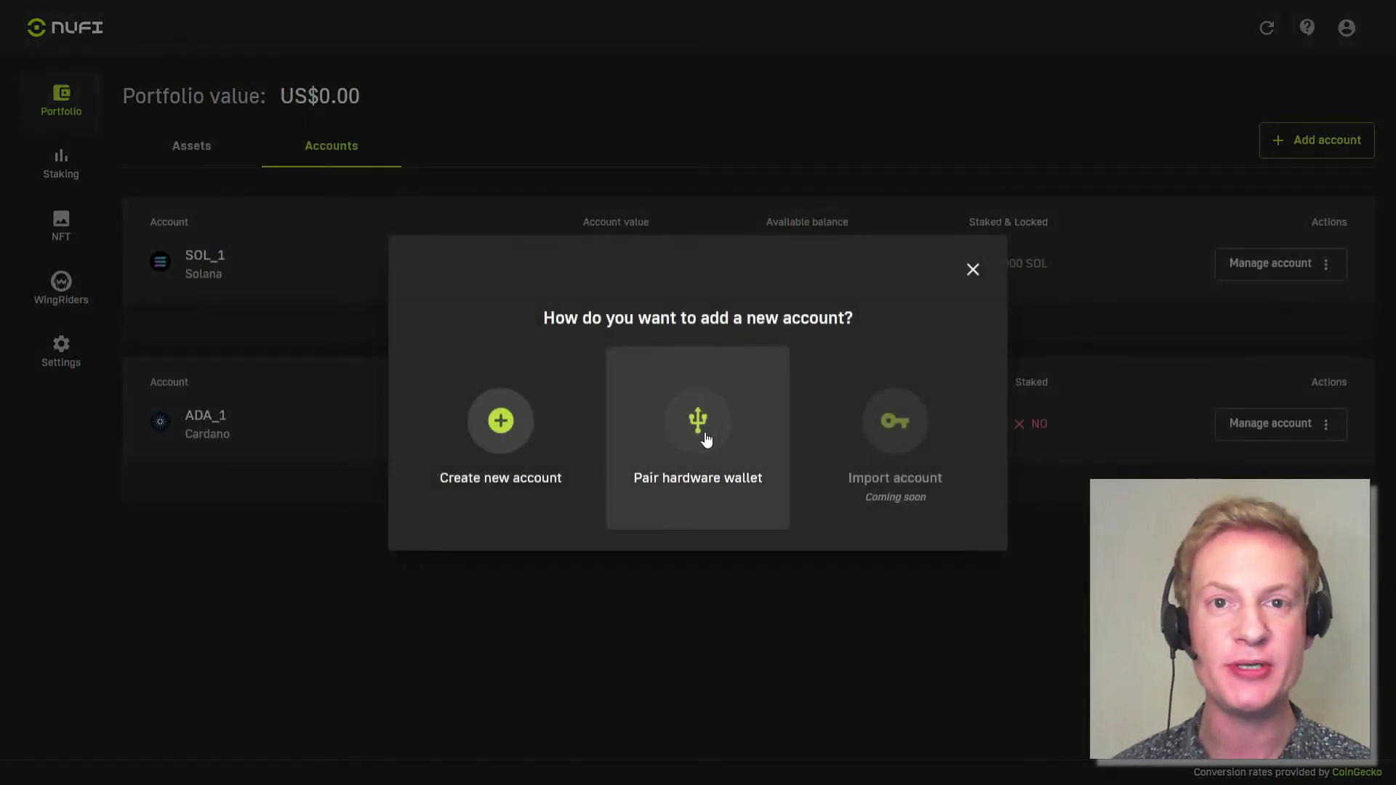
pyautogui.click(703, 443)
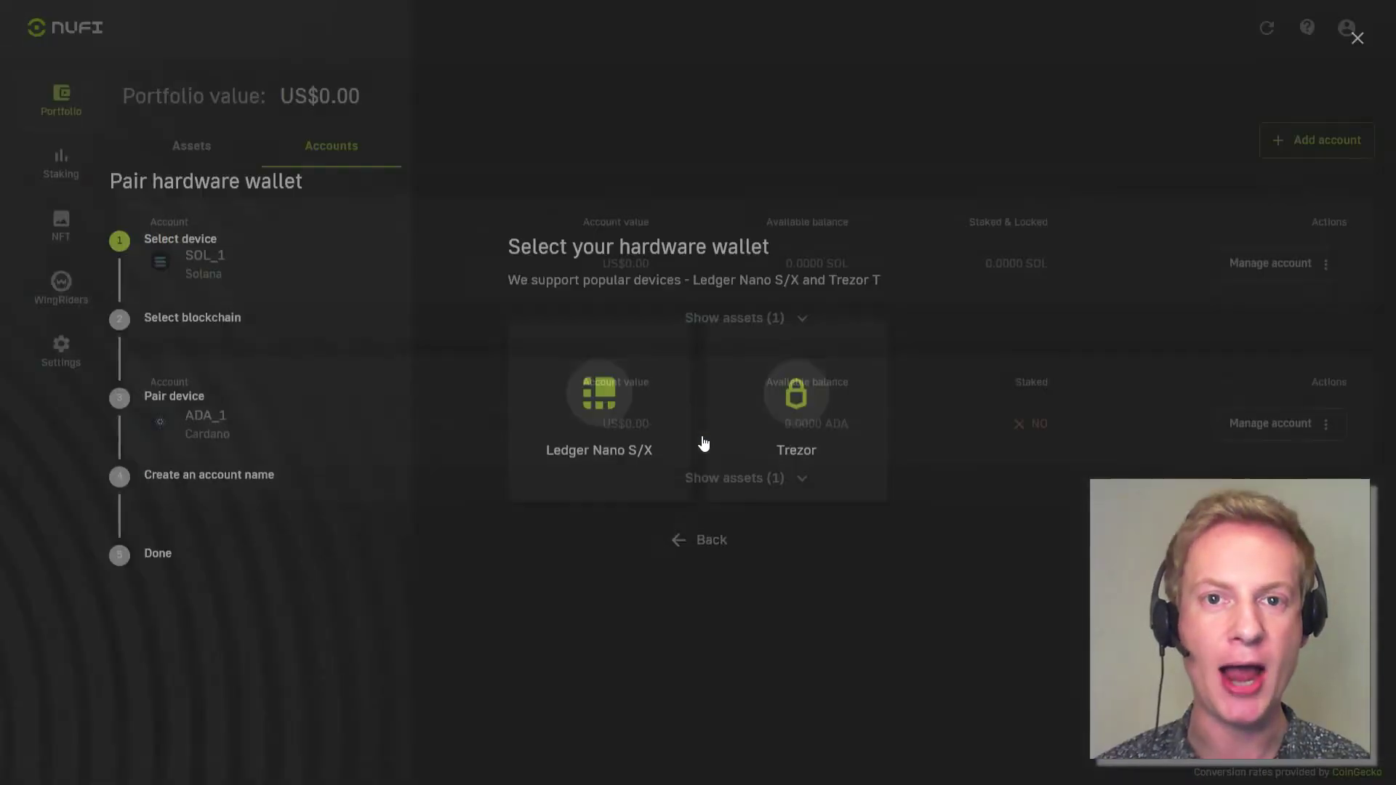
pyautogui.click(610, 439)
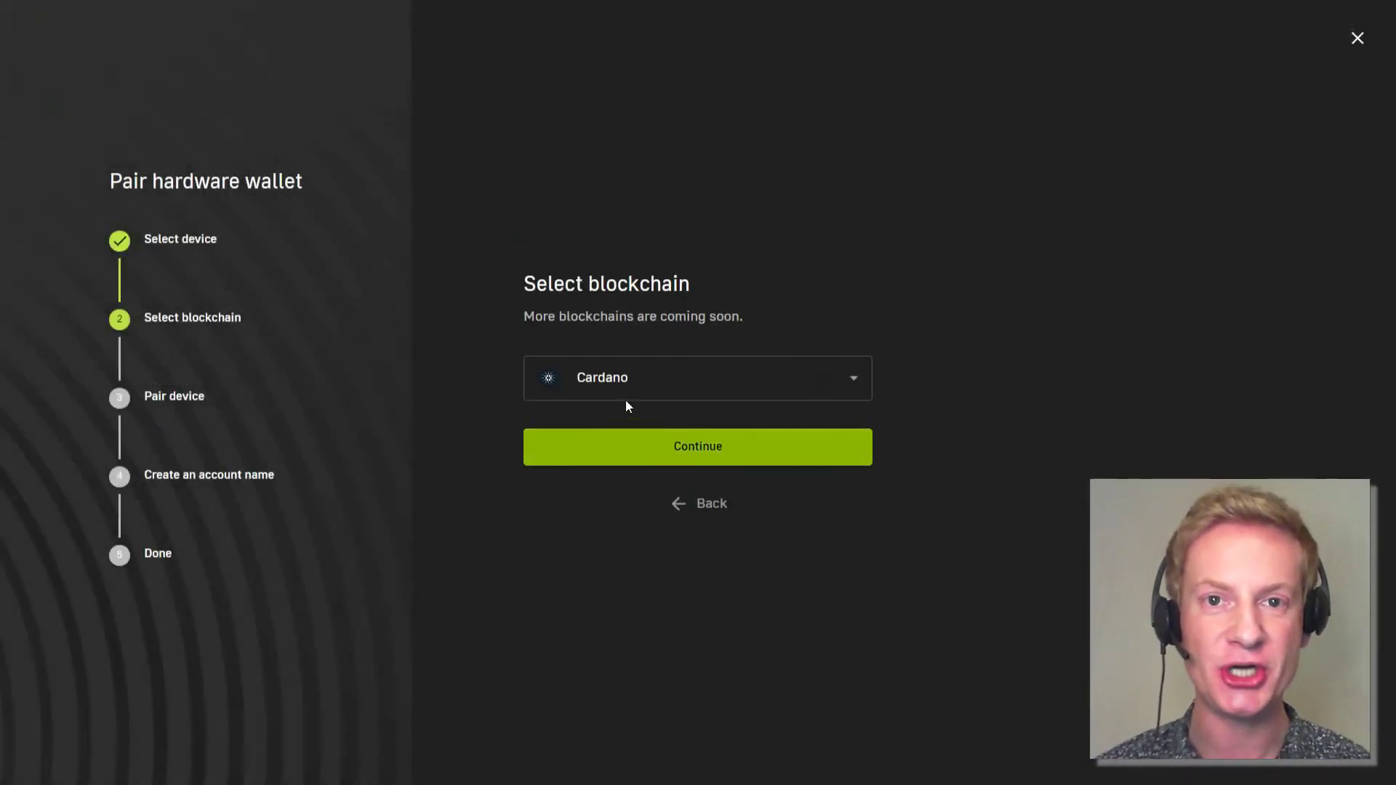
pyautogui.click(715, 450)
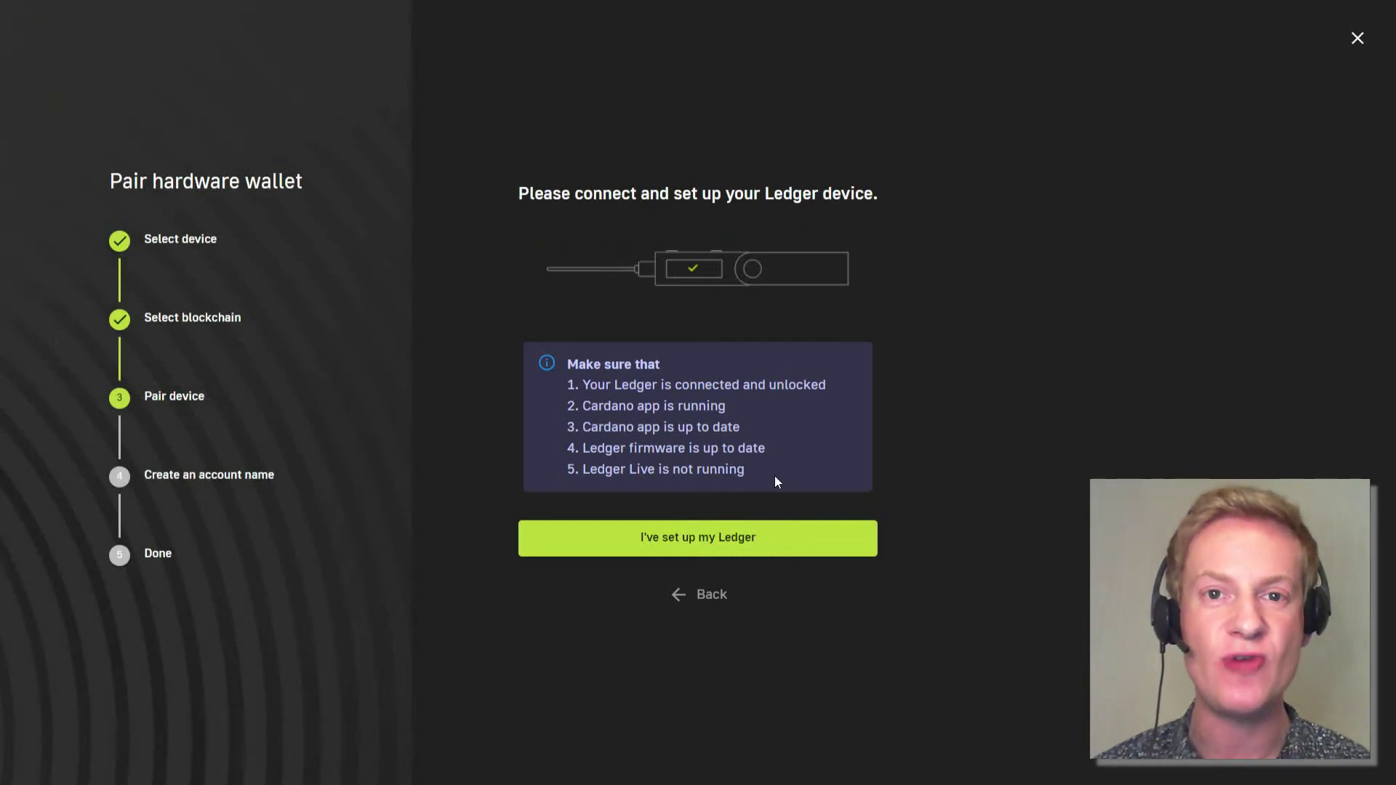
pyautogui.click(799, 539)
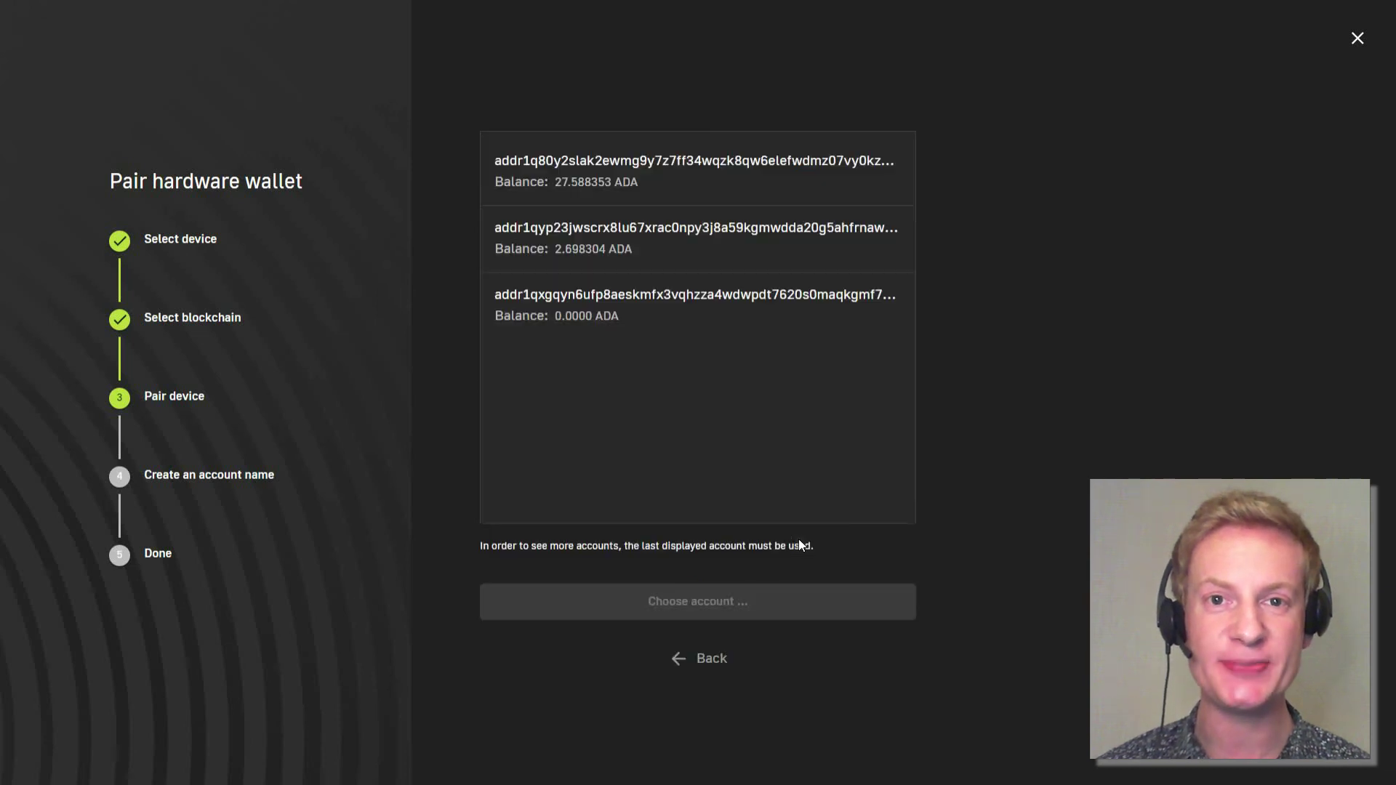
# Add the second listed Ledger account to the wallet under the name ADA_ledger_1 and finish the pairing.
pyautogui.click(757, 259)
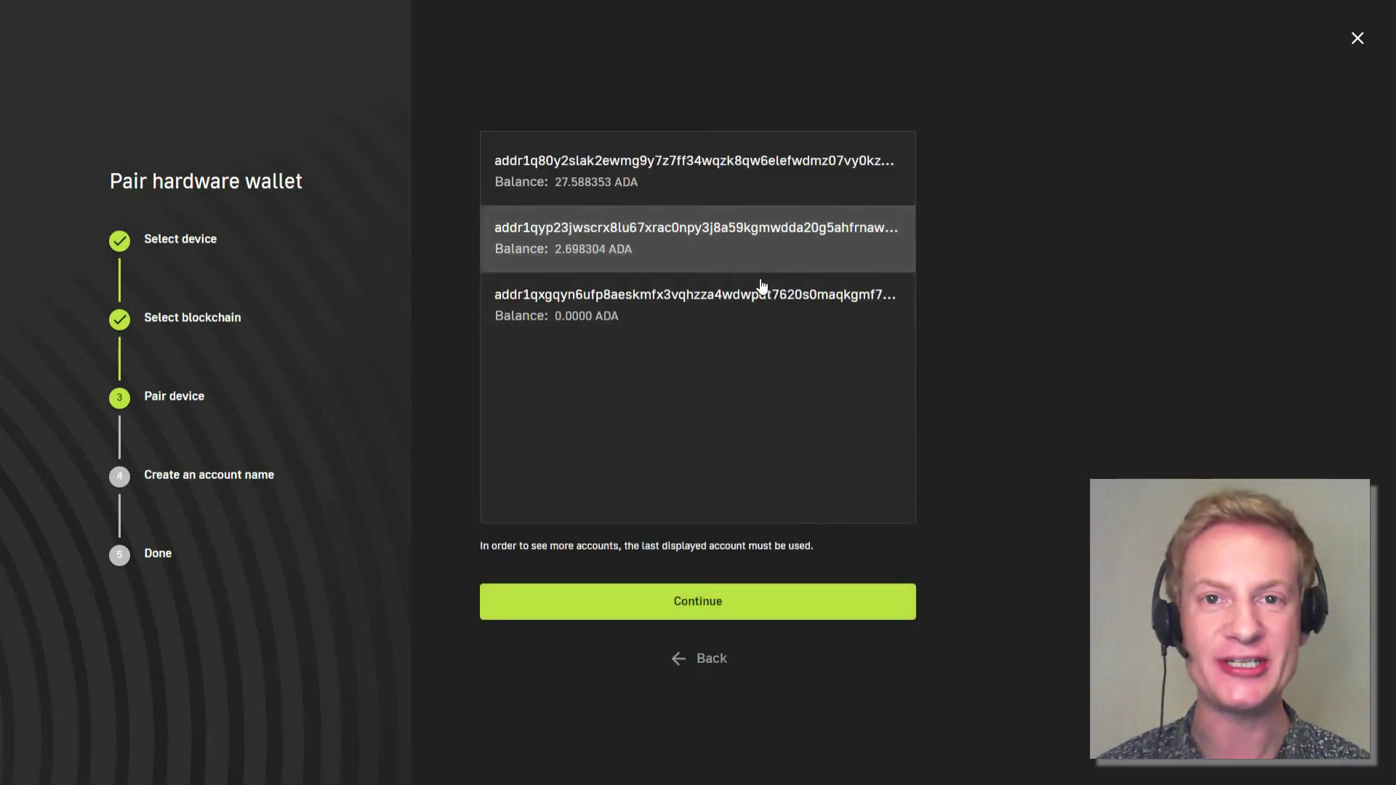
pyautogui.click(854, 617)
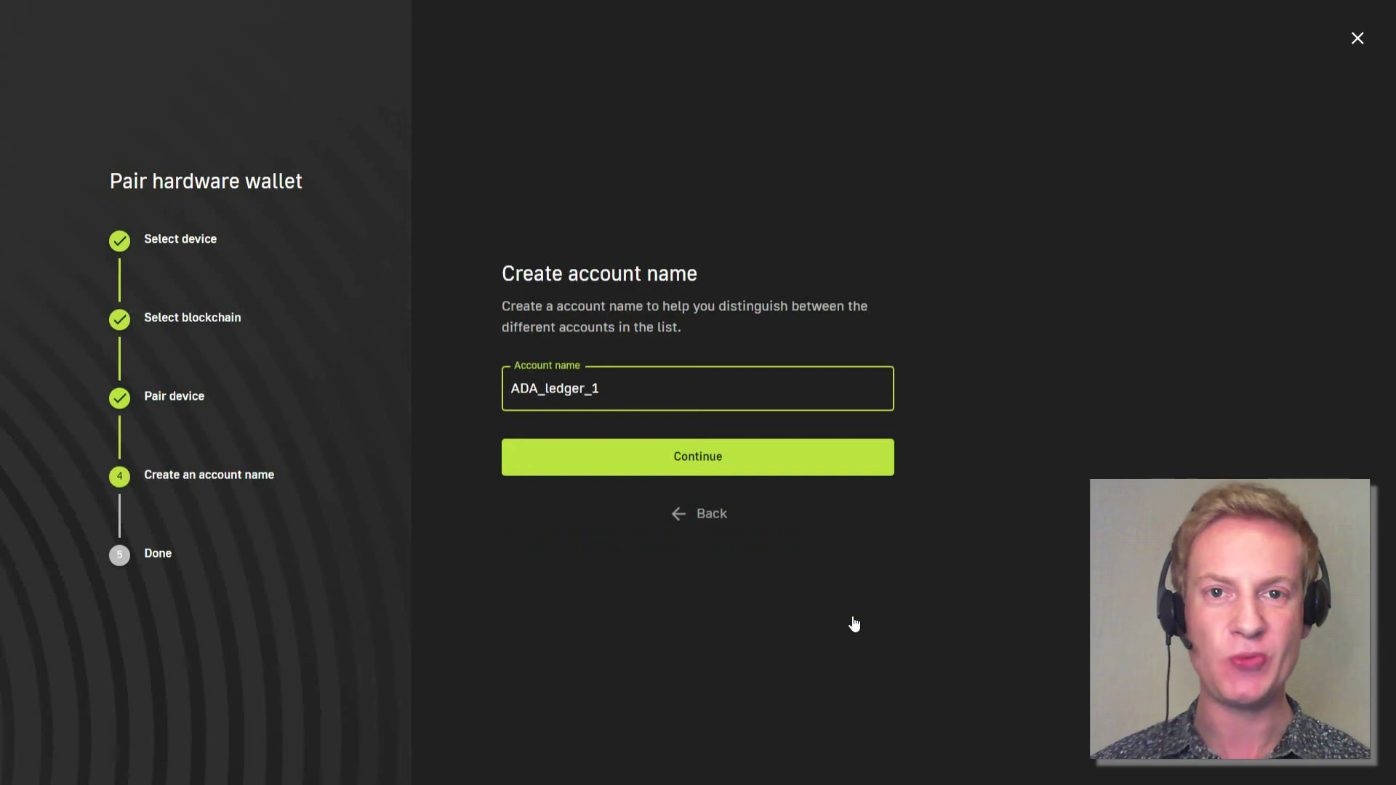
pyautogui.click(829, 468)
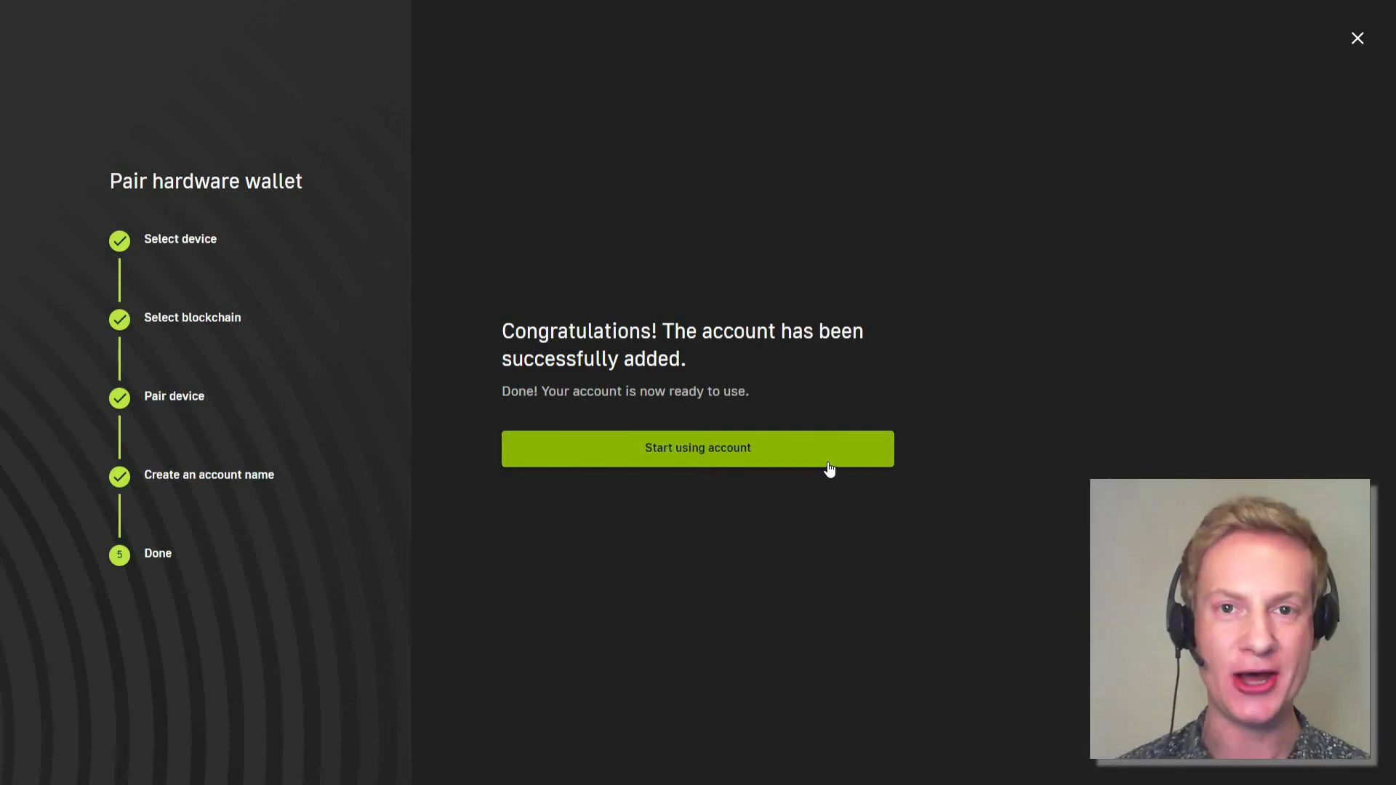
pyautogui.click(828, 463)
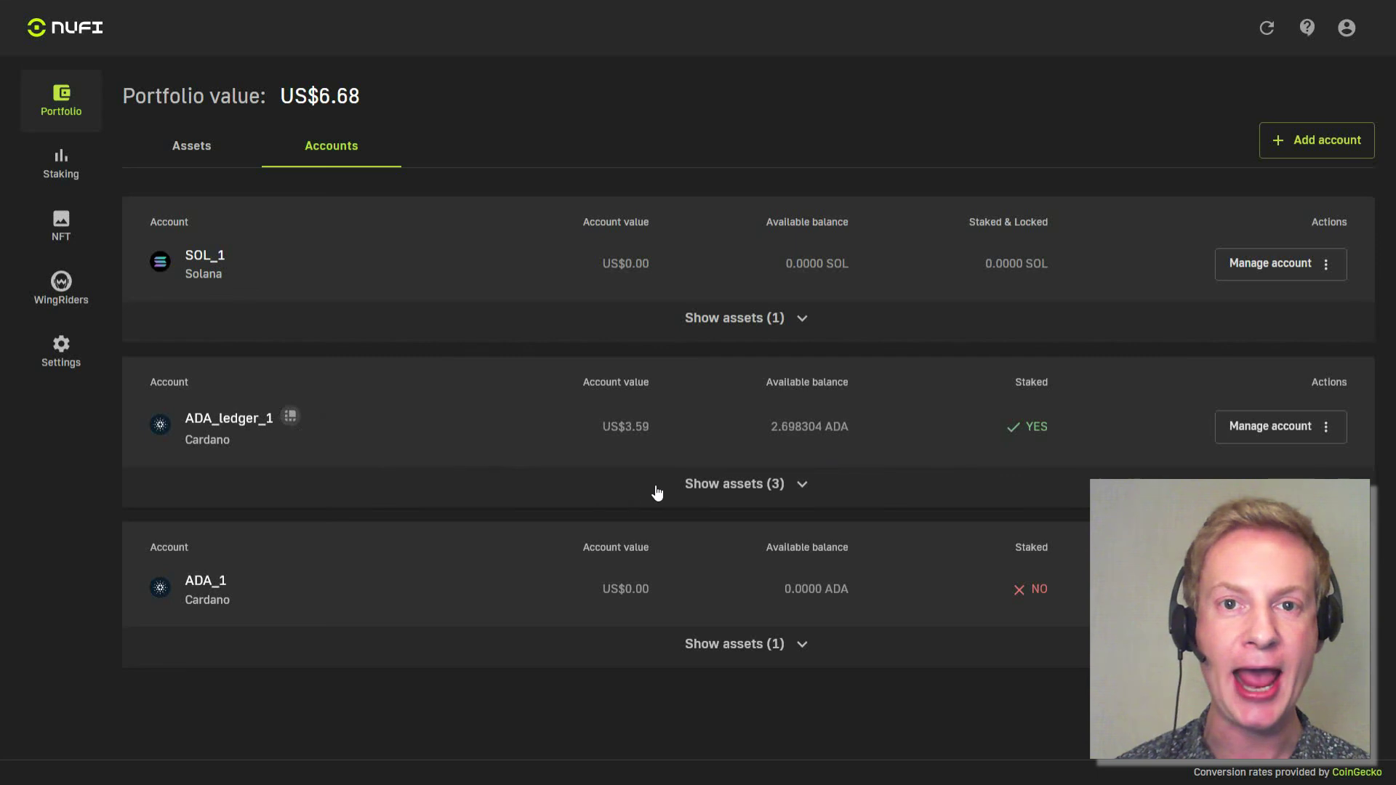
# Expand the assets of the ADA_ledger_1 account and look through its tokens.
pyautogui.click(724, 486)
pyautogui.scroll(-1, 692, 497)
pyautogui.scroll(-1, 684, 538)
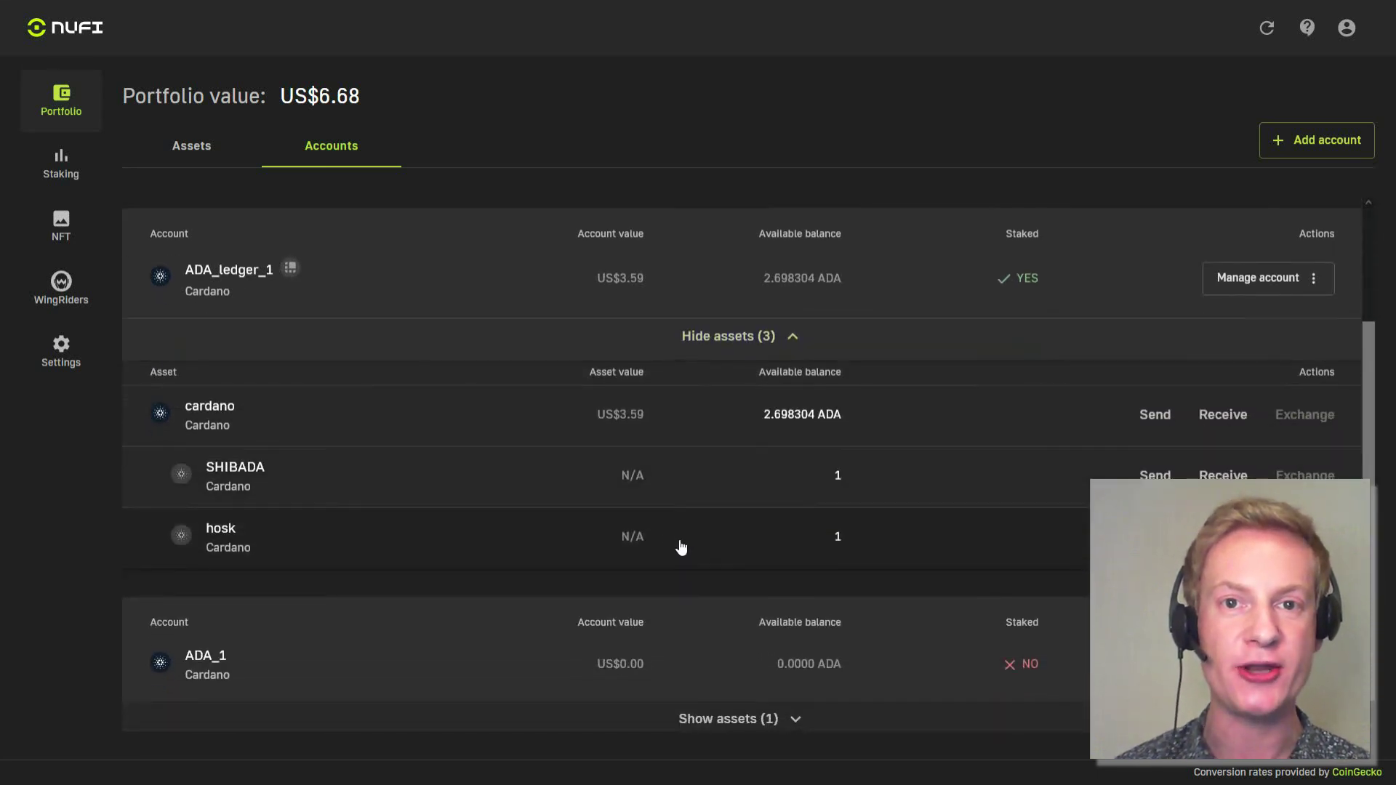
pyautogui.scroll(2, 639, 477)
# View the Ledger account's NFTs in the gallery and open the Cardano staking details.
pyautogui.click(25, 218)
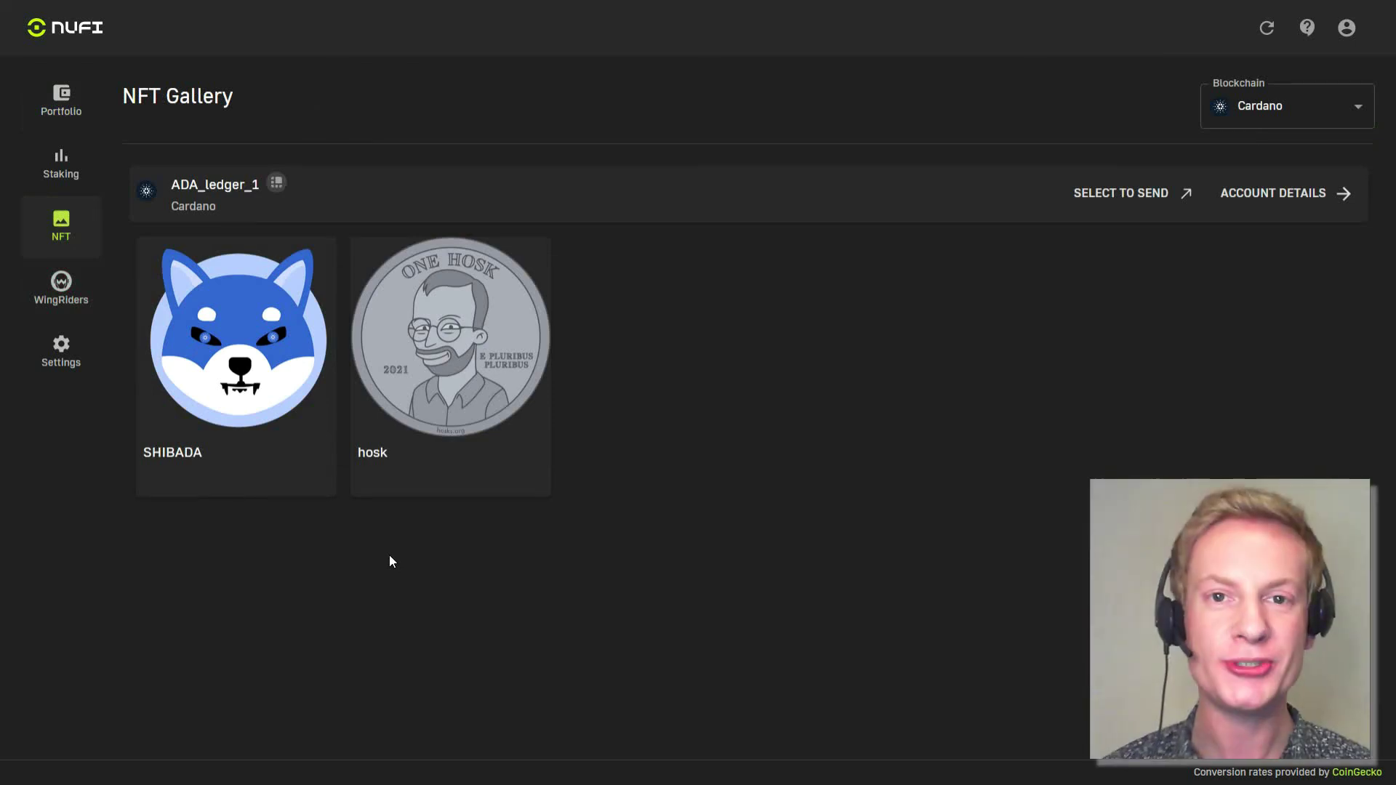
pyautogui.click(78, 185)
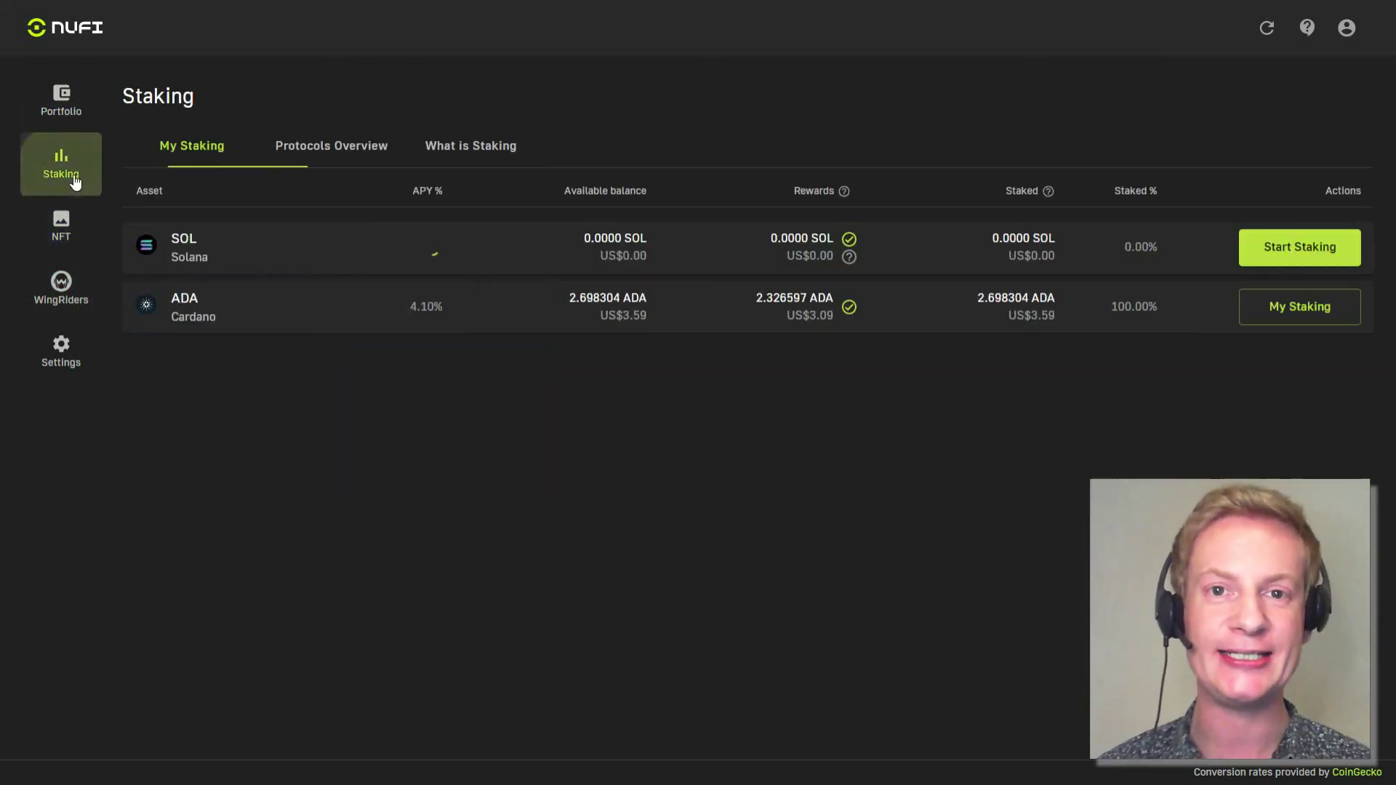
pyautogui.click(1313, 313)
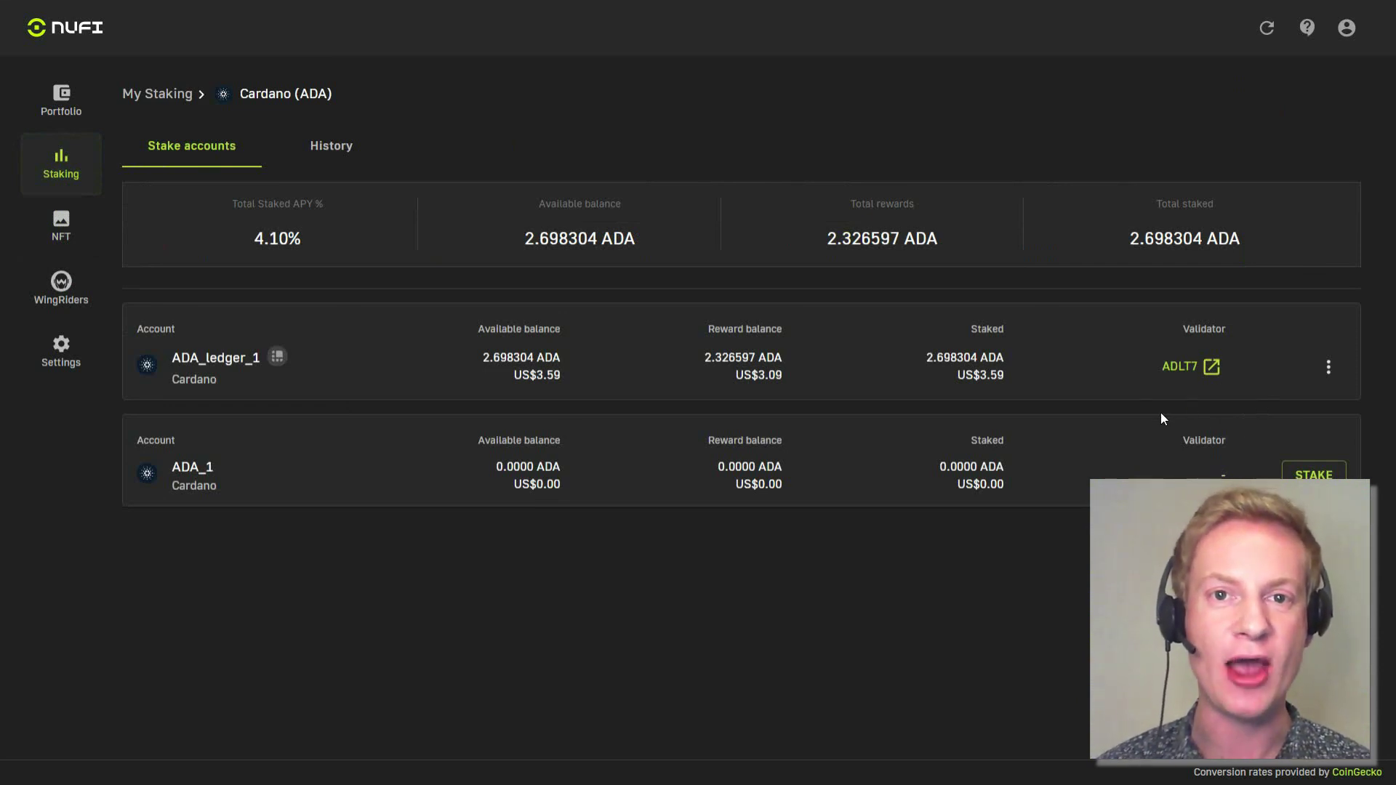
# Return to the portfolio and show its list of accounts.
pyautogui.click(64, 106)
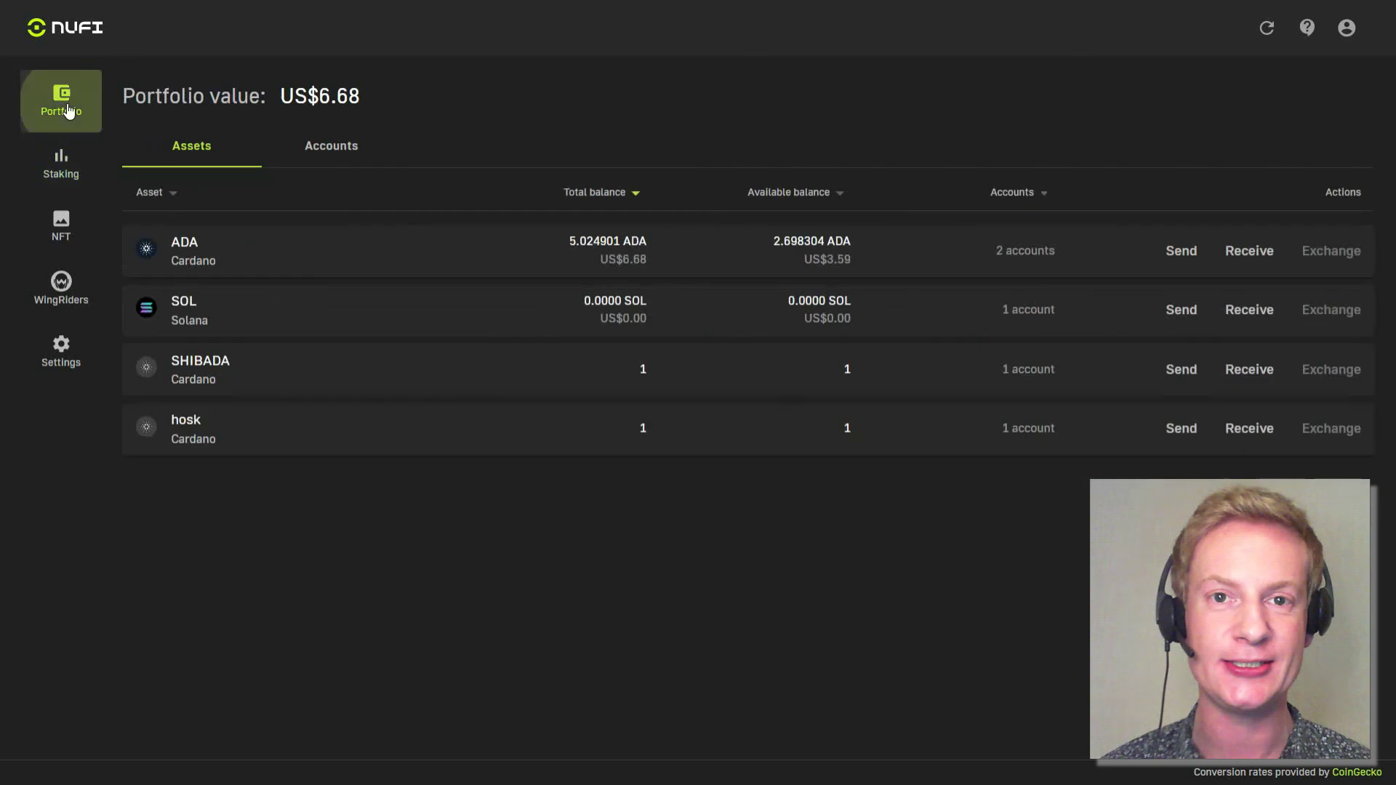
pyautogui.click(322, 159)
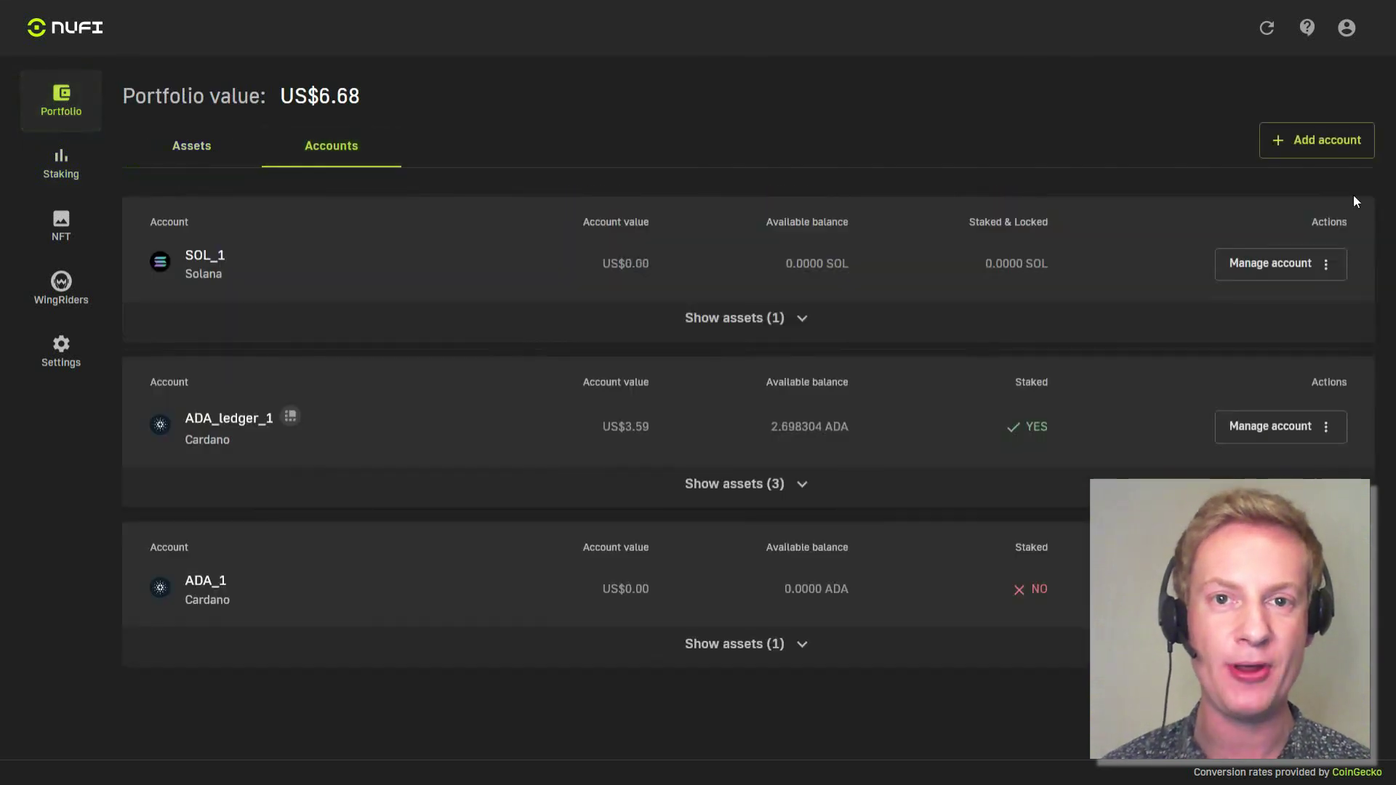